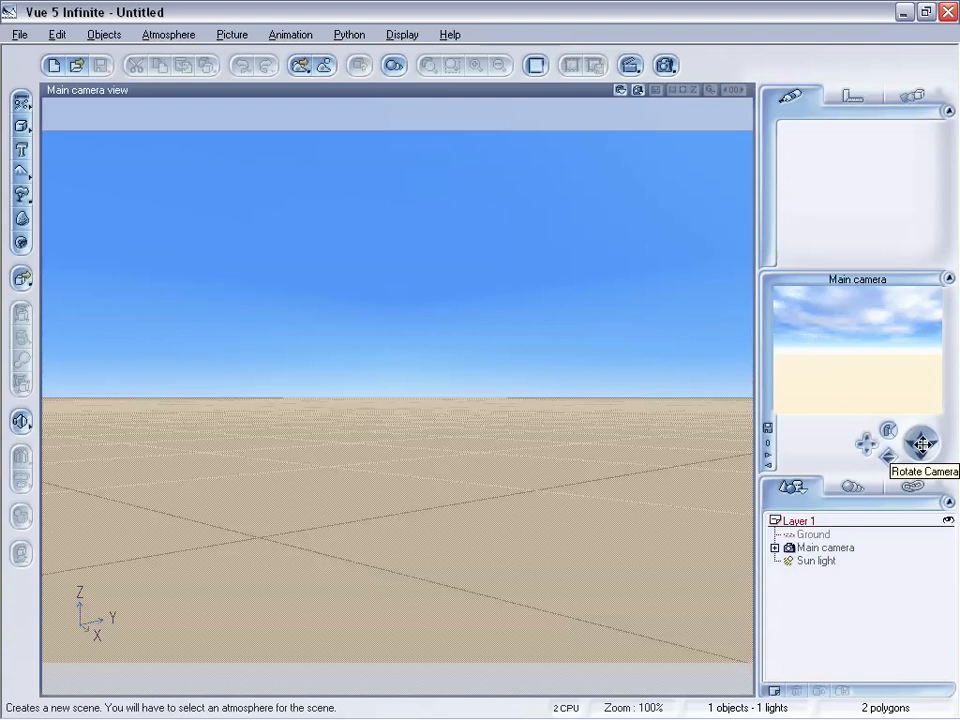
Step: Create a cube and flatten it vertically into a thin slab of unchanged width and depth
right_click(920, 442)
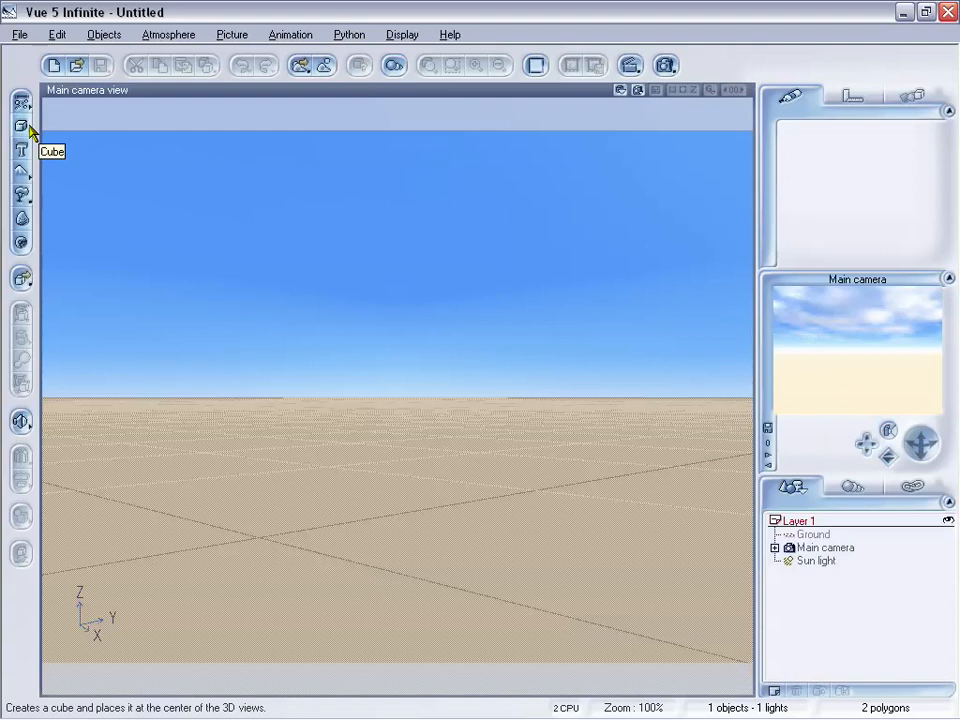
click(21, 126)
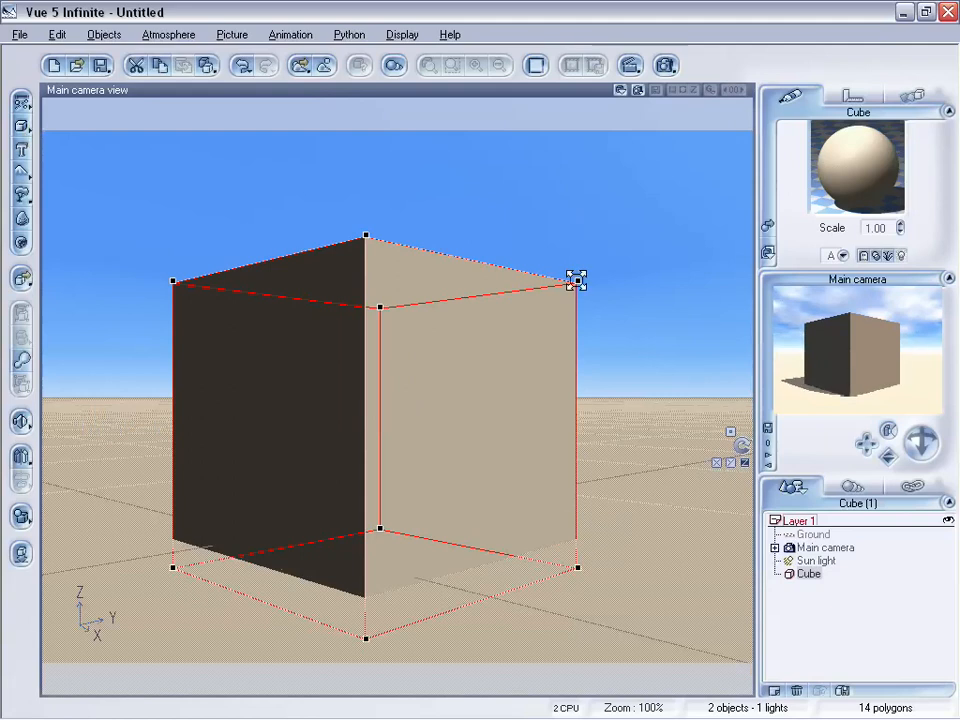
drag(574, 279, 376, 441)
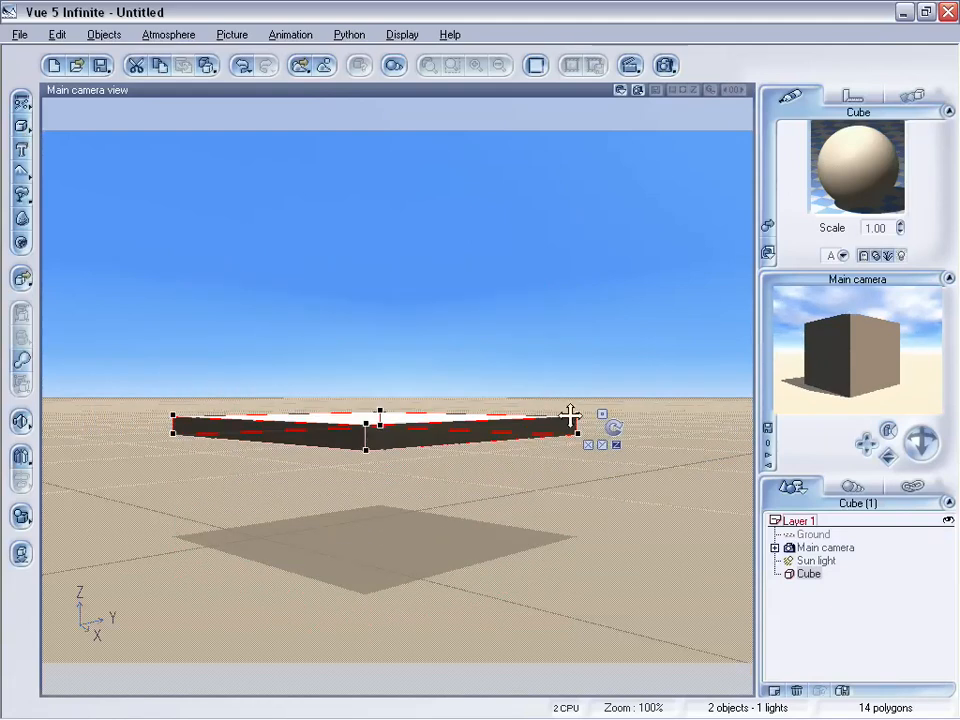
drag(579, 411, 493, 476)
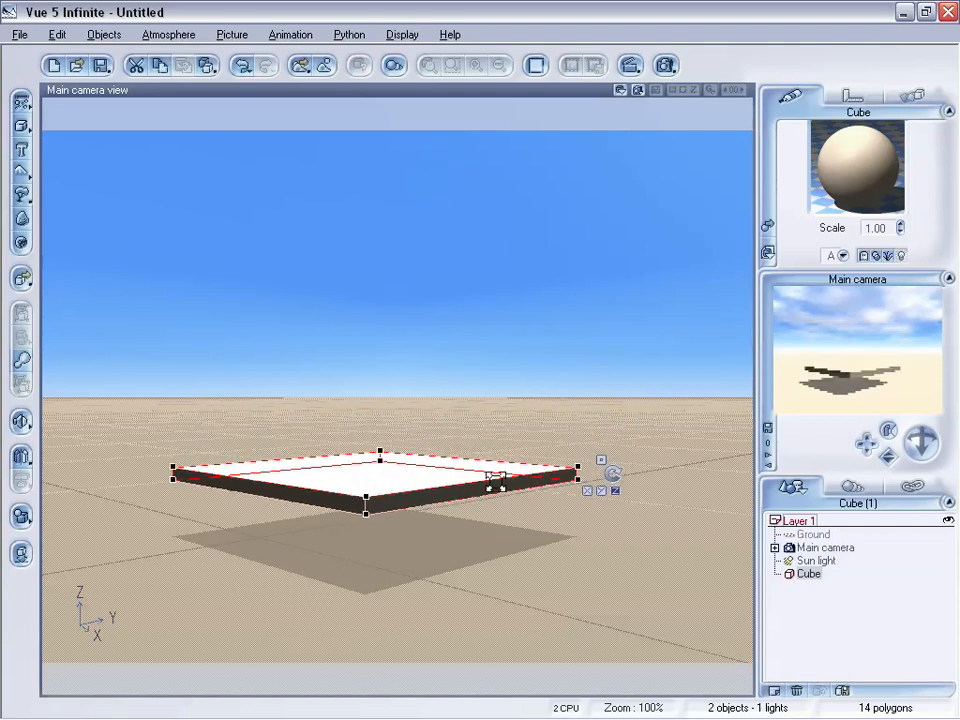
Step: Set the flattened cube's Z size to 0.150 and lower it onto the ground
click(852, 95)
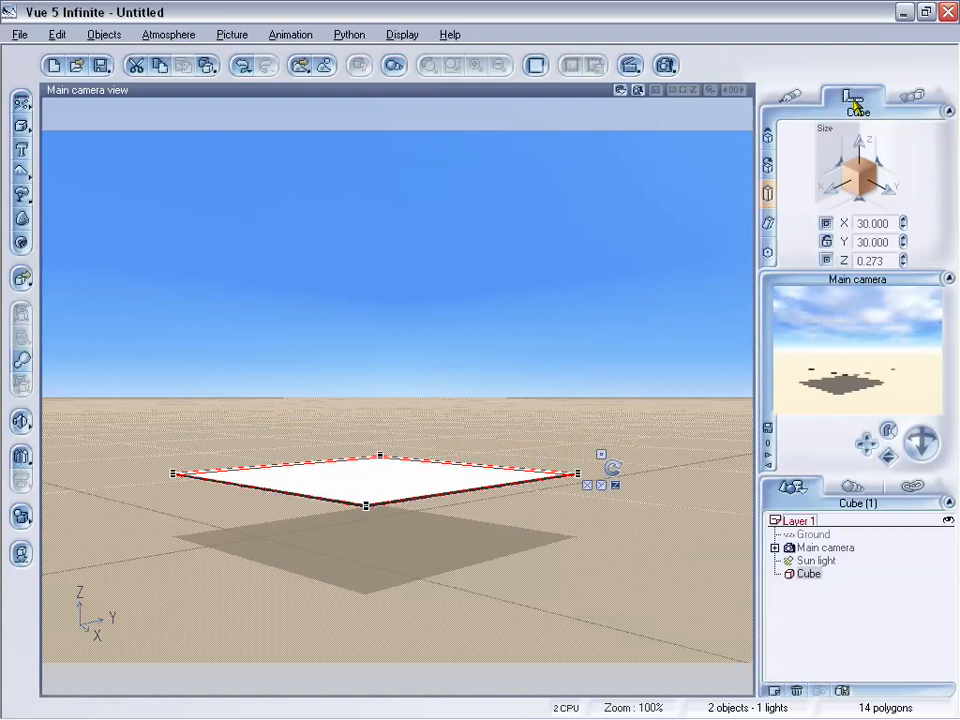
double_click(872, 260)
text(0.1)
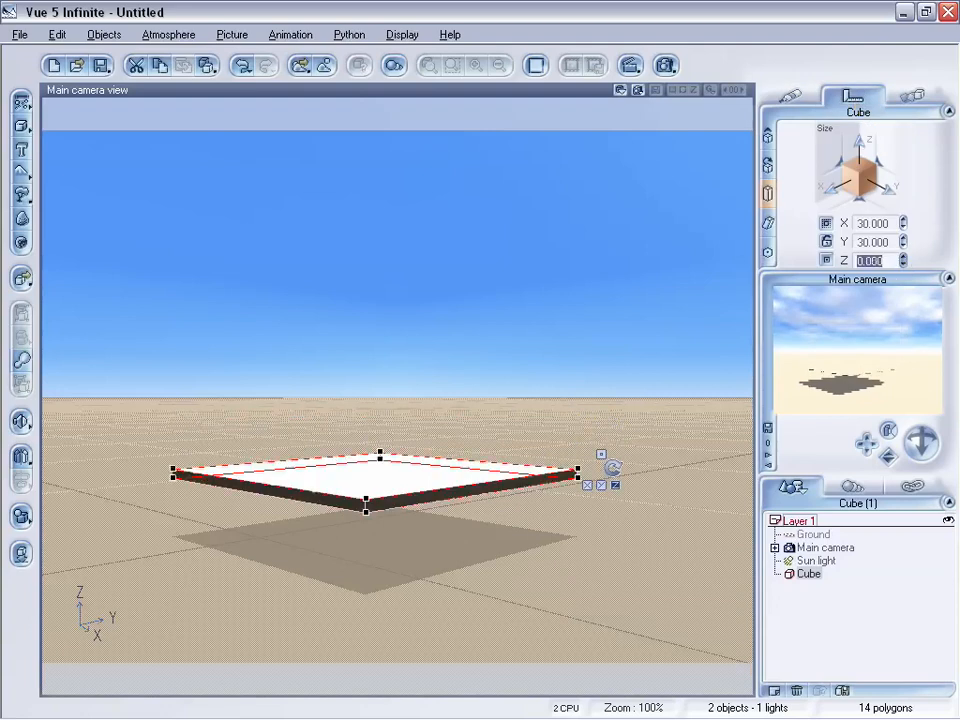
key(Return)
click(903, 256)
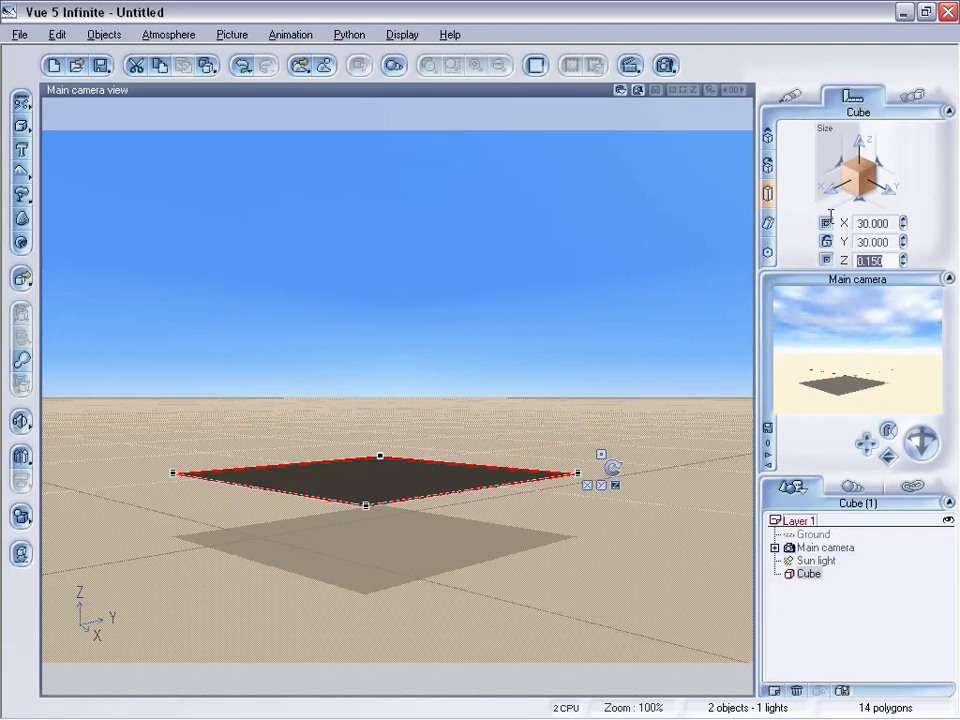
drag(429, 471, 440, 539)
click(533, 515)
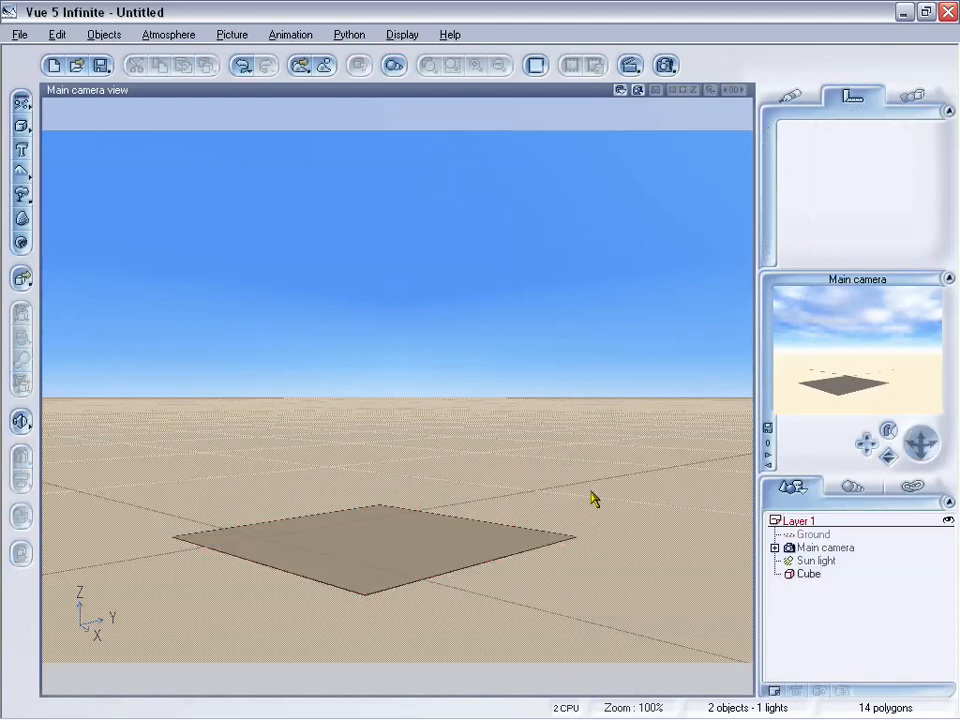
Step: Change the flattened cube's material type from simple to EcoSystem in the Advanced Material Editor
mouse_move(865, 442)
mouse_down()
mouse_move(921, 447)
mouse_move(925, 463)
mouse_move(867, 448)
mouse_move(867, 460)
mouse_up()
click(447, 487)
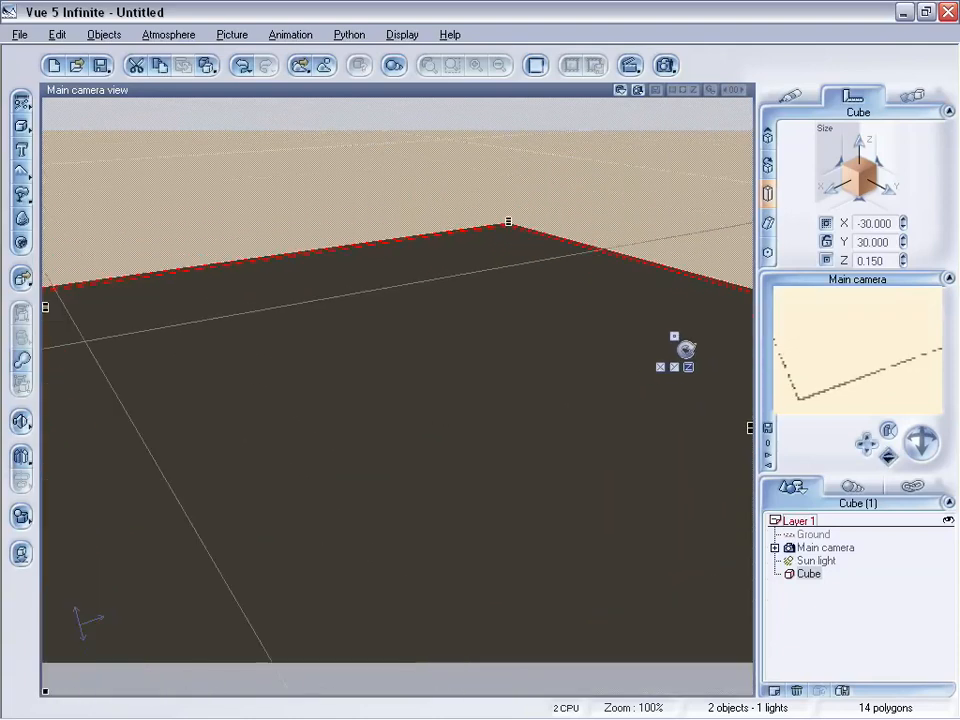
click(790, 95)
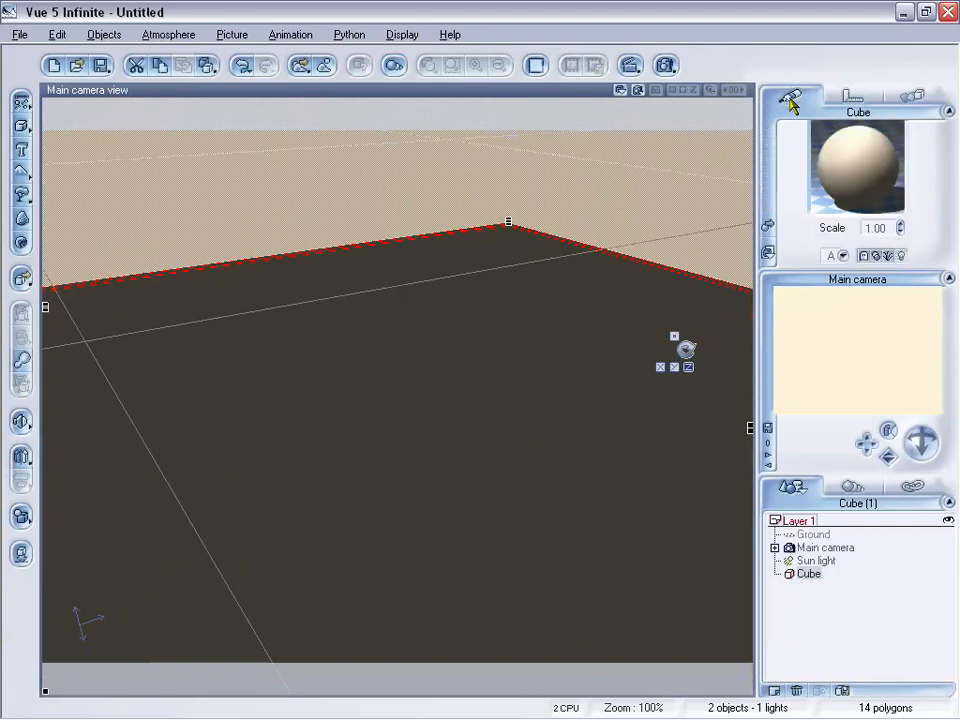
double_click(873, 163)
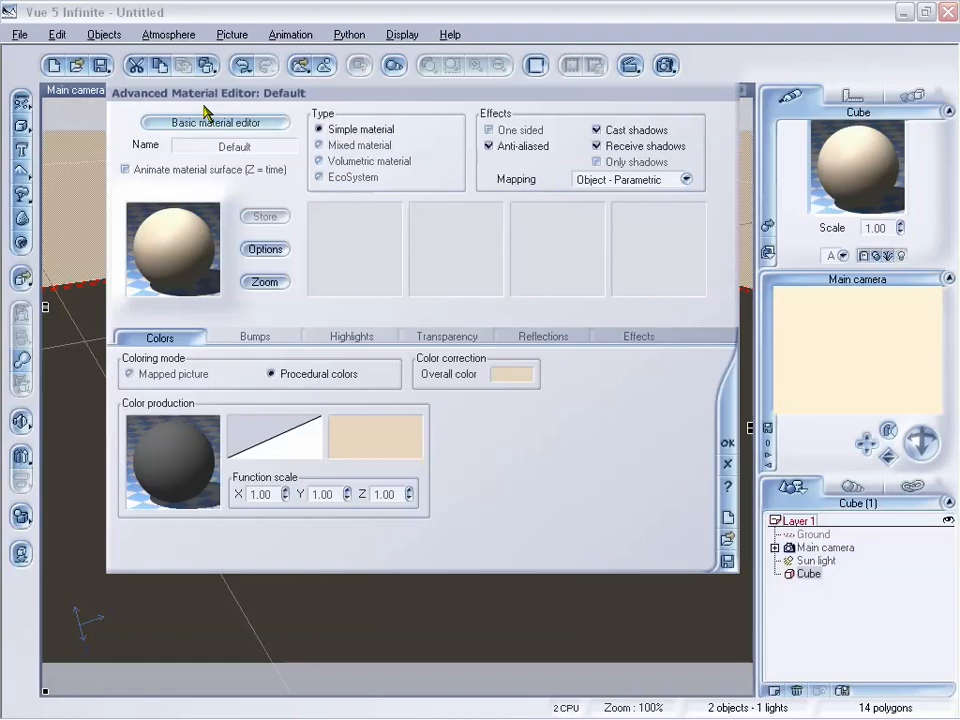
drag(377, 103, 380, 123)
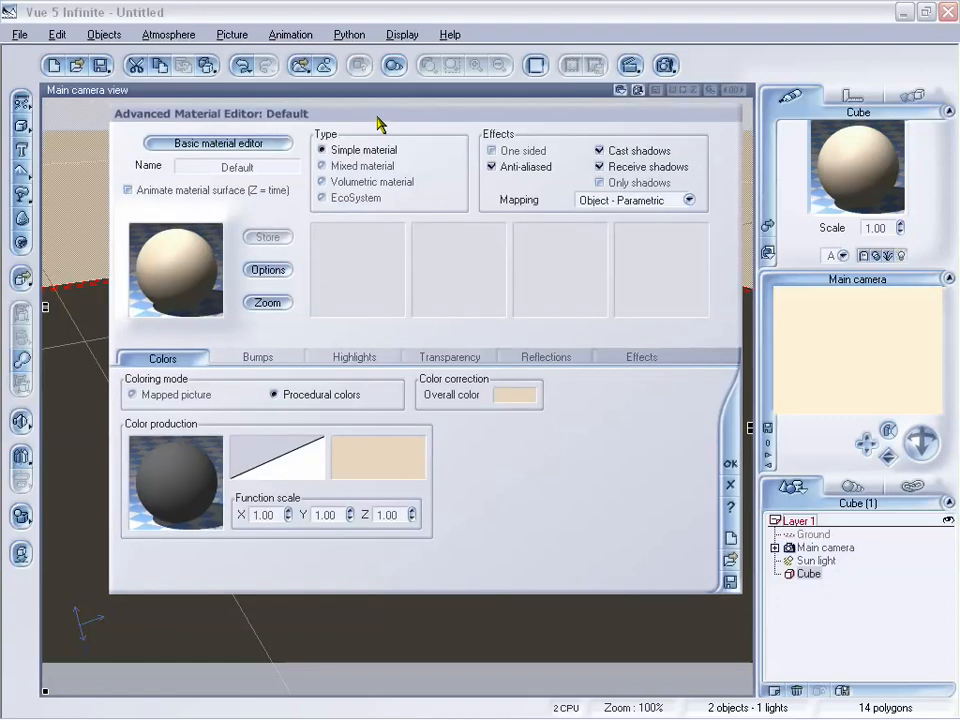
click(323, 200)
drag(356, 114, 407, 116)
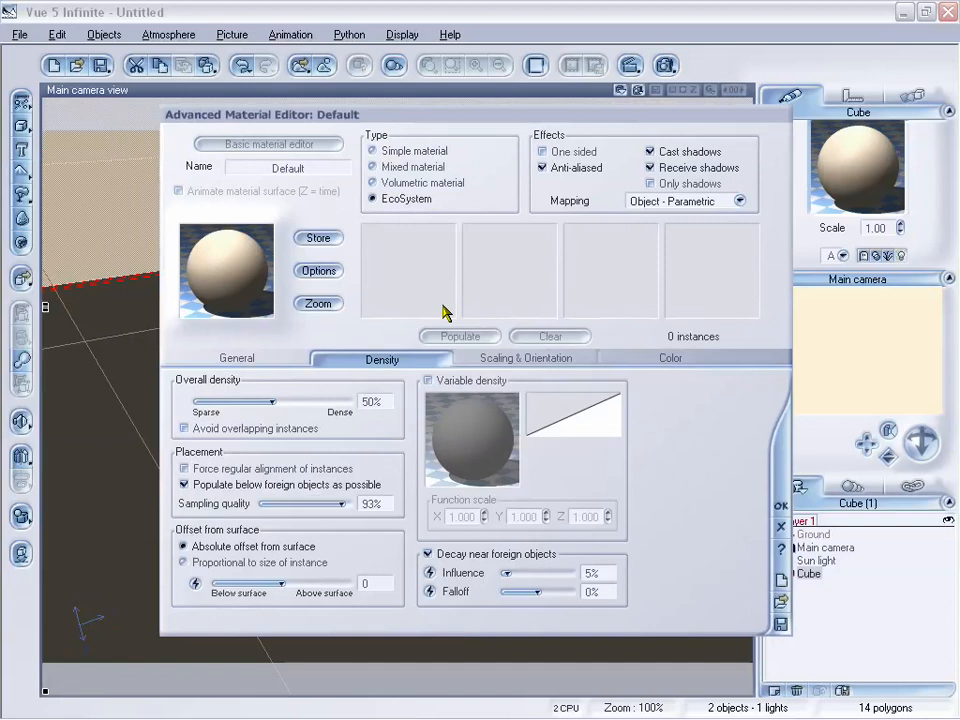
Step: Add the Small House object from the Architecture collection to the EcoSystem population and populate the flattened cube with it
click(245, 359)
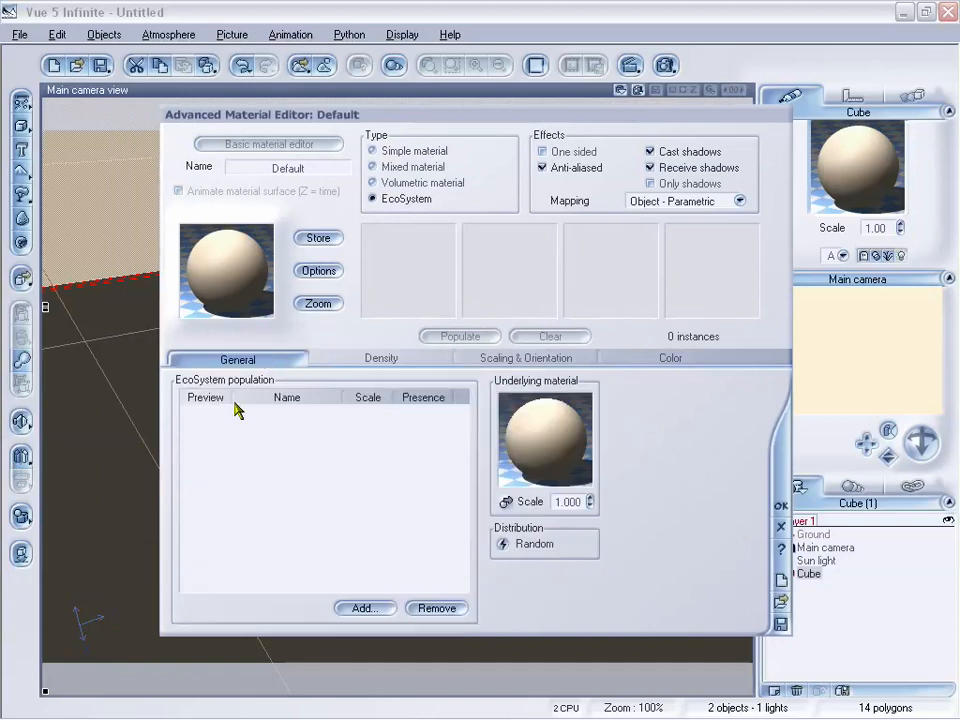
click(363, 608)
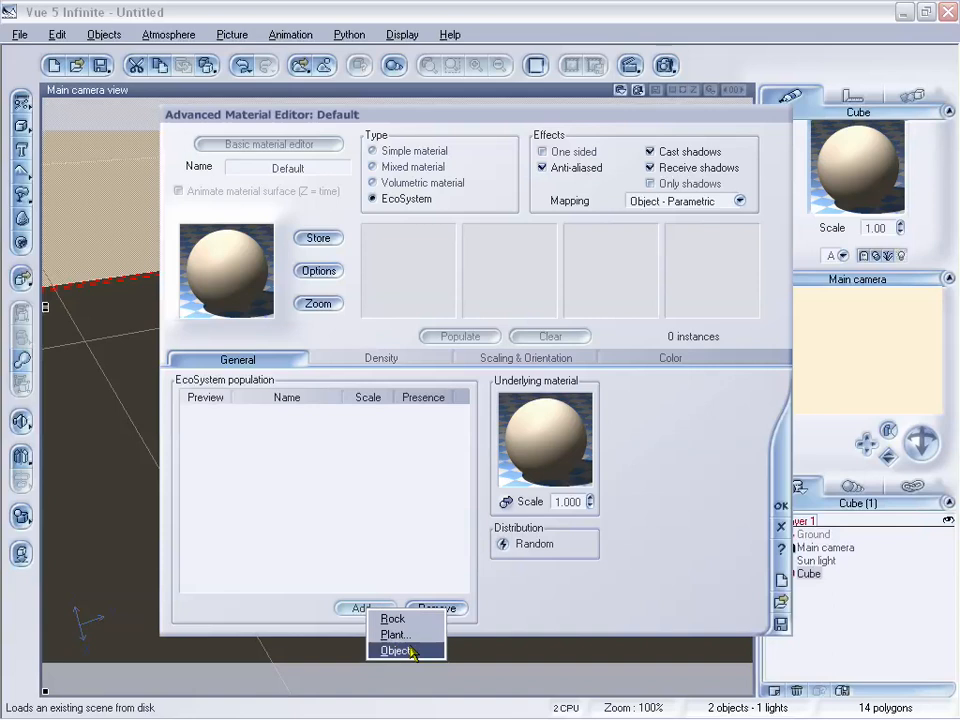
click(398, 649)
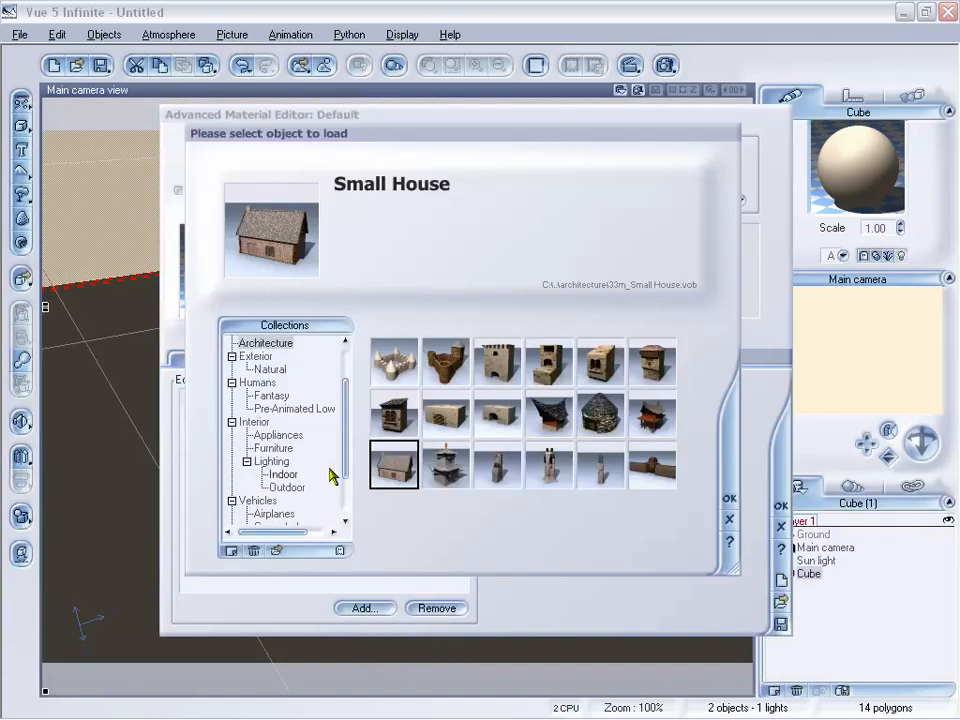
drag(348, 456, 345, 427)
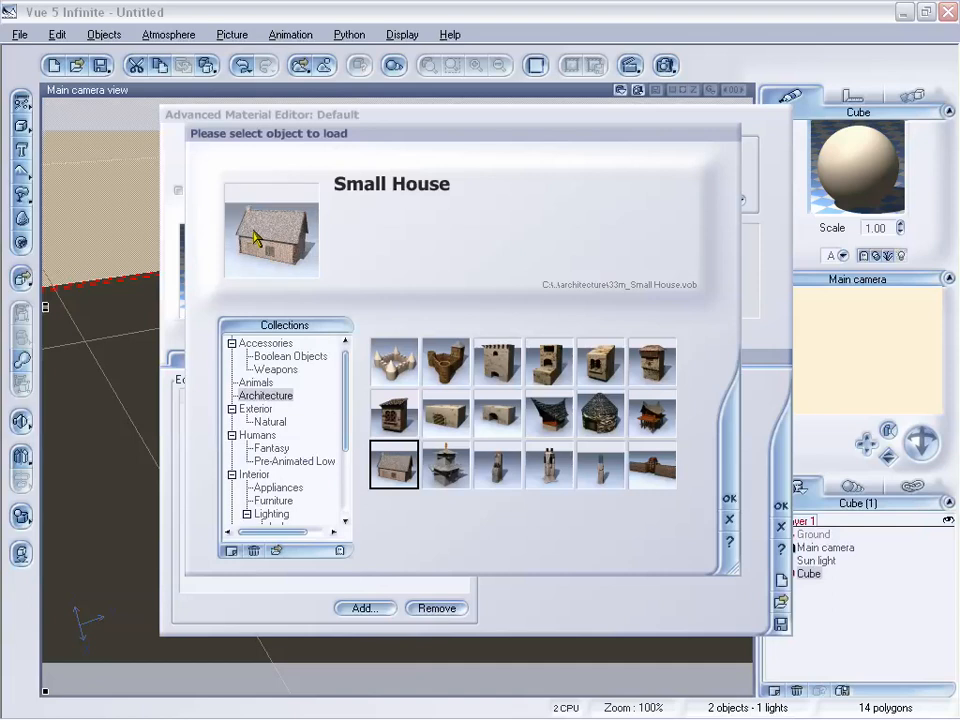
click(731, 500)
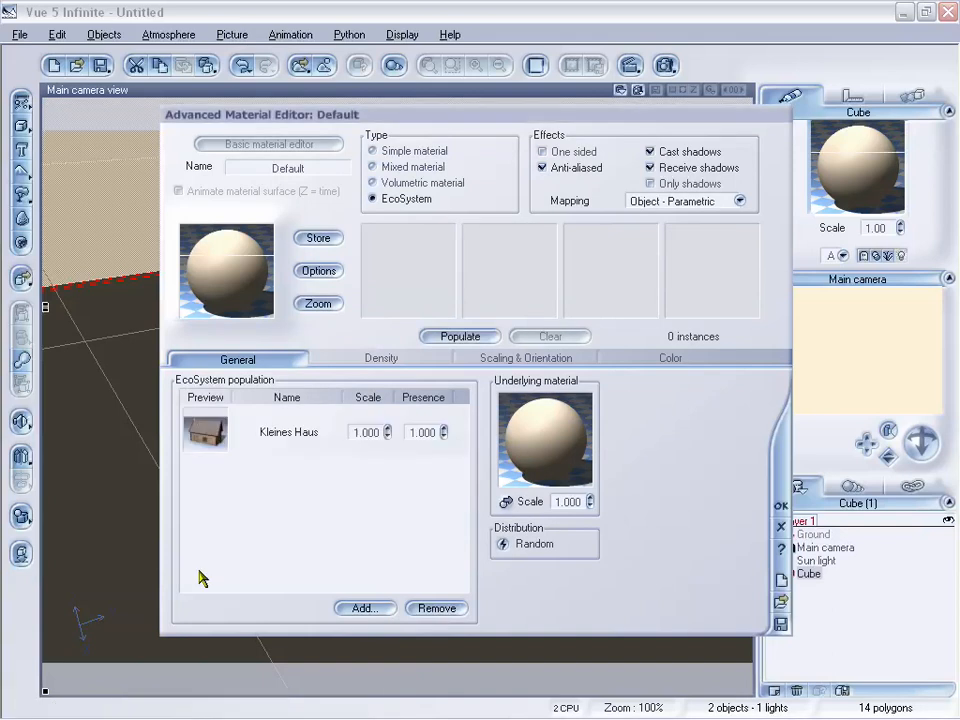
click(460, 336)
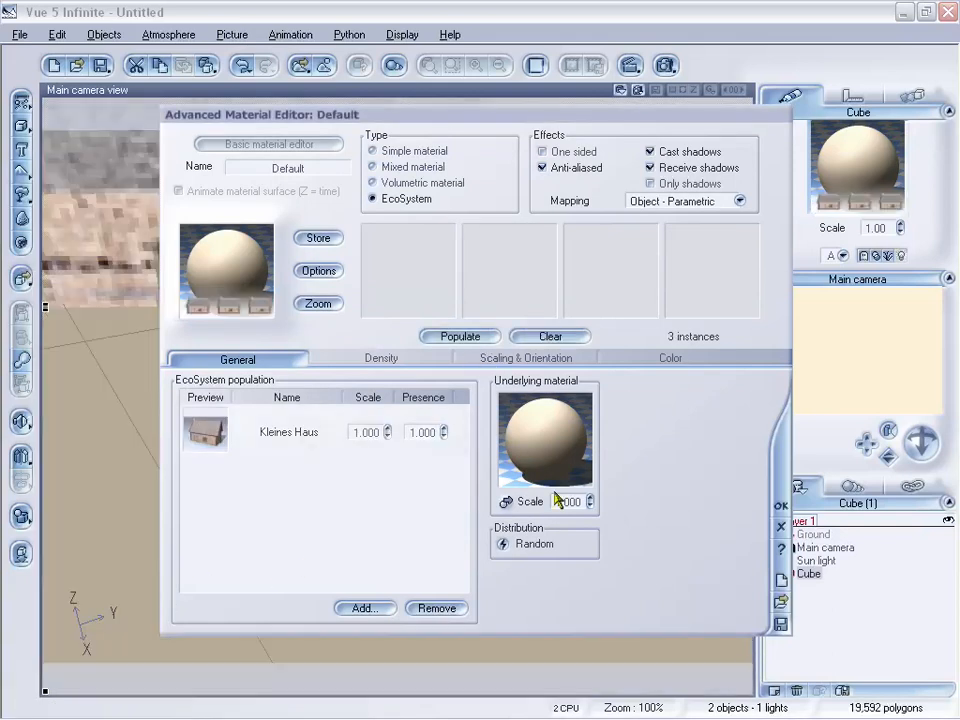
click(782, 508)
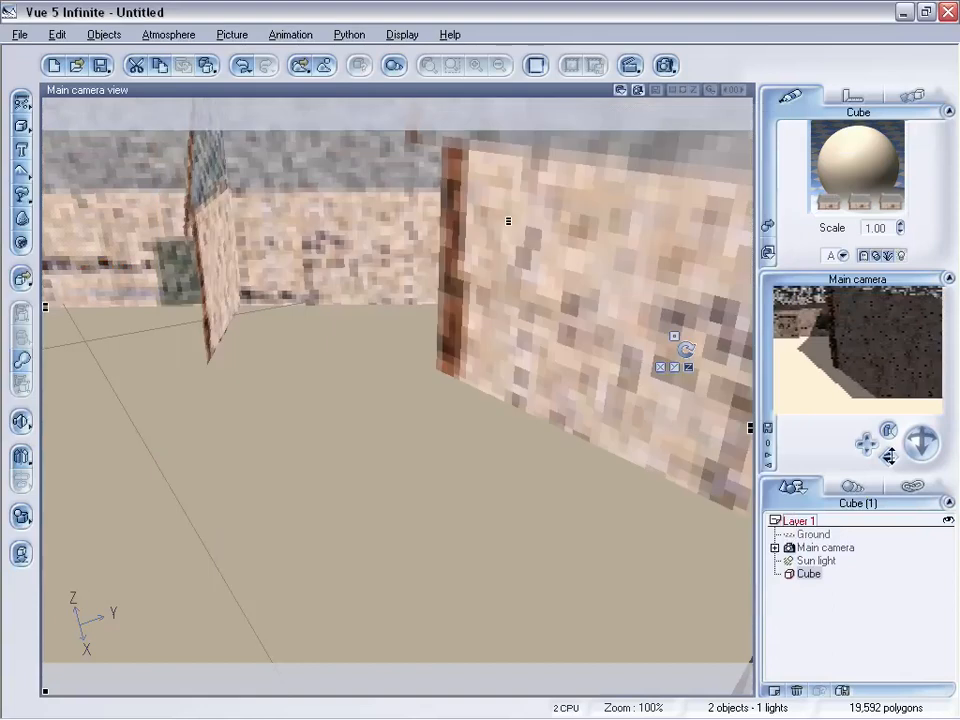
Step: Set the house's scale in the cube's EcoSystem material to 0.100 and repopulate the surface
mouse_move(889, 456)
mouse_down()
mouse_move(919, 439)
mouse_move(913, 433)
mouse_move(890, 458)
mouse_up()
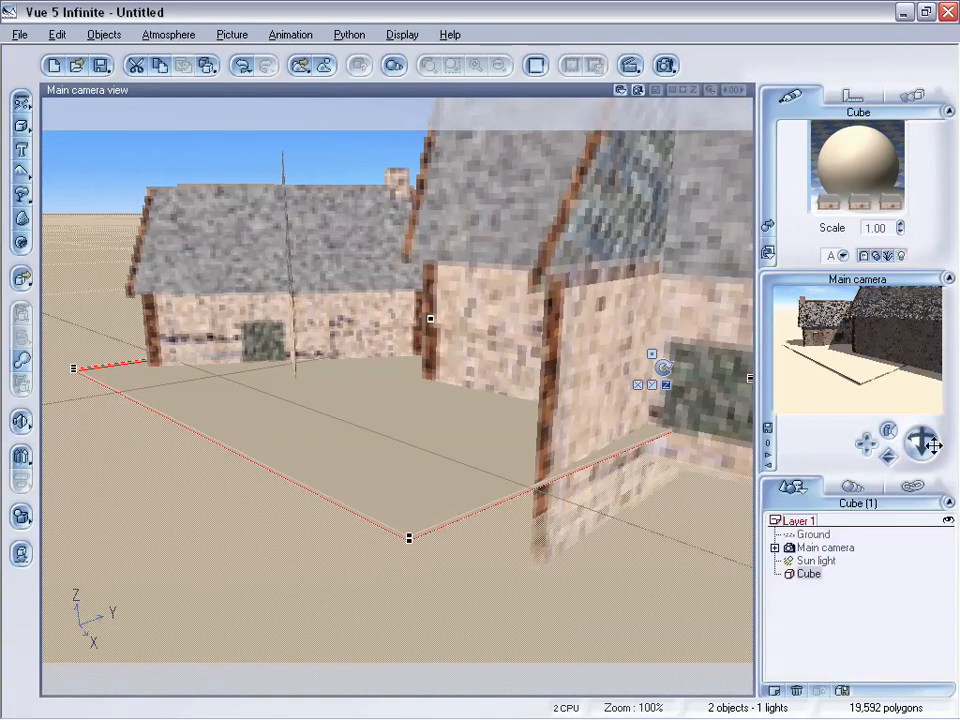
right_click(845, 418)
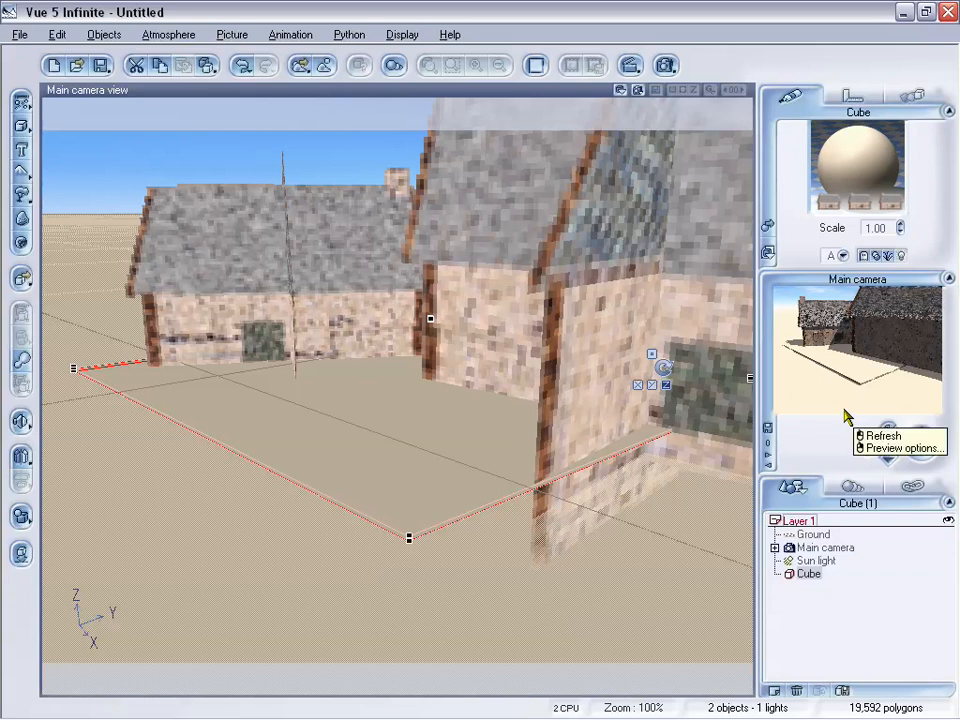
key(Escape)
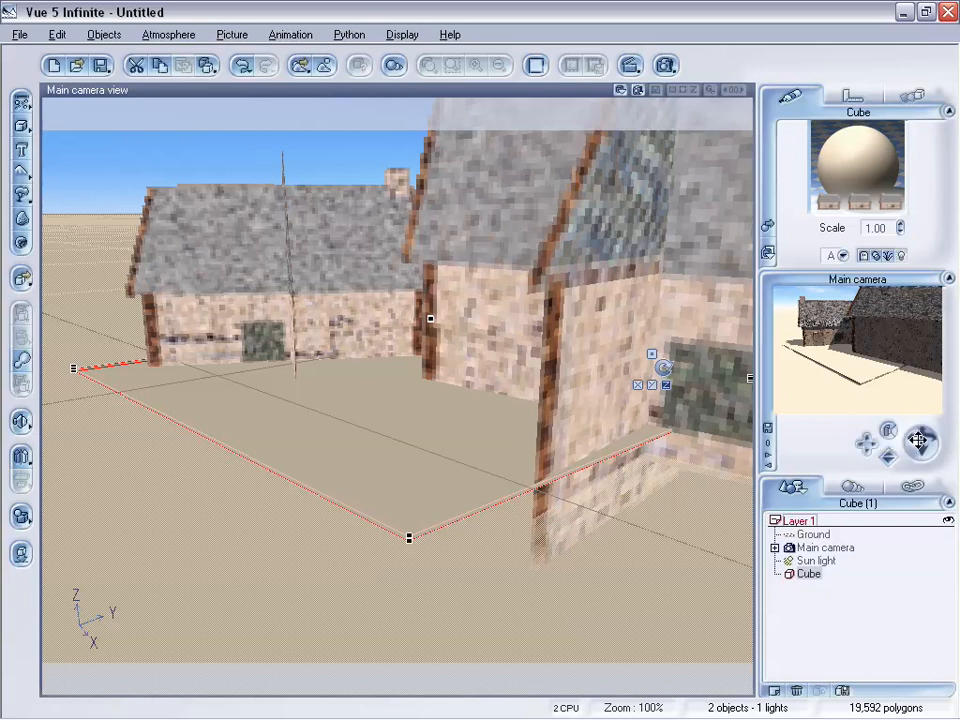
drag(921, 441, 921, 452)
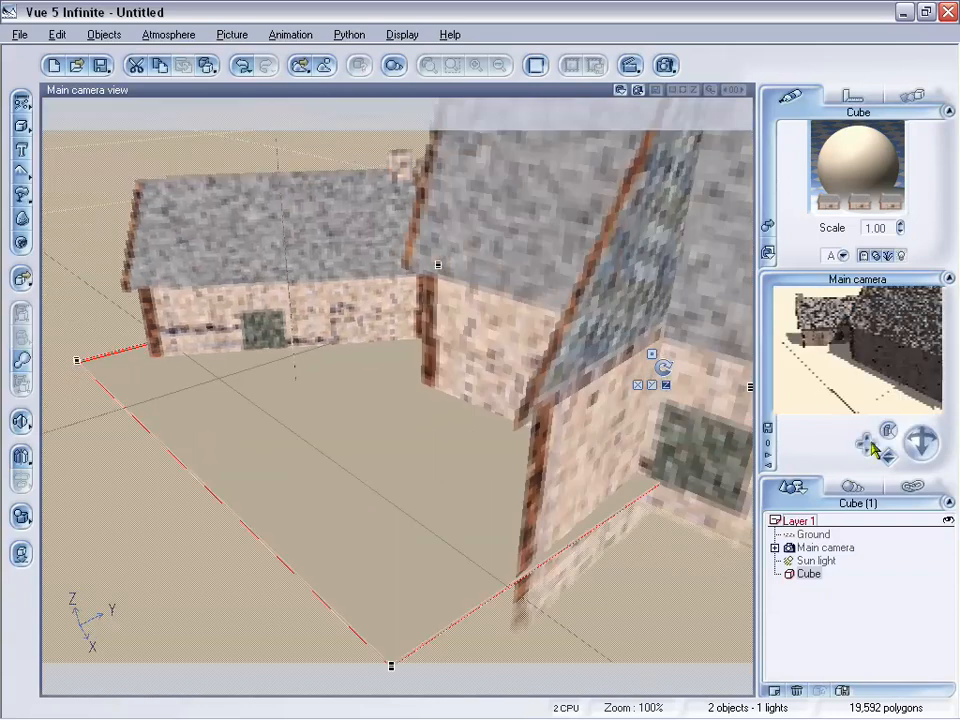
double_click(843, 167)
drag(378, 96, 416, 100)
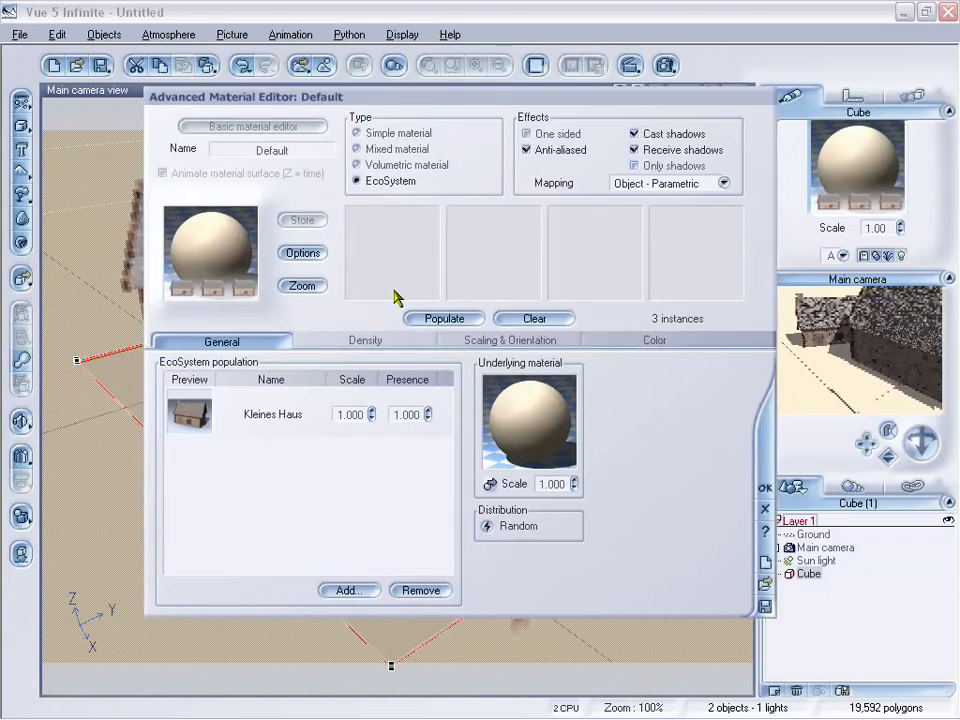
drag(372, 415, 372, 440)
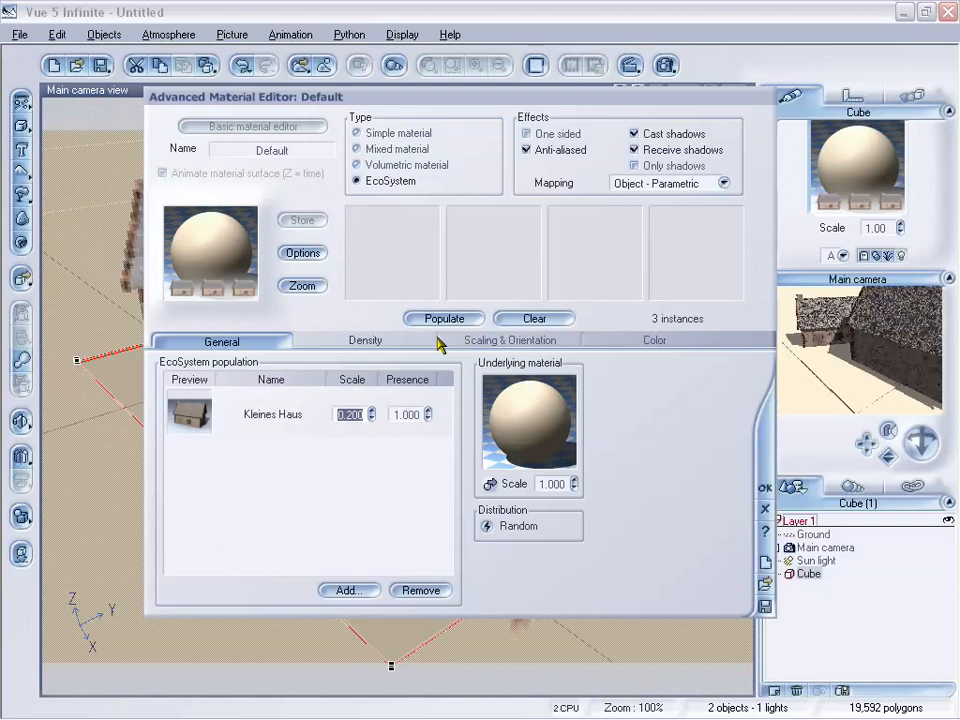
click(373, 410)
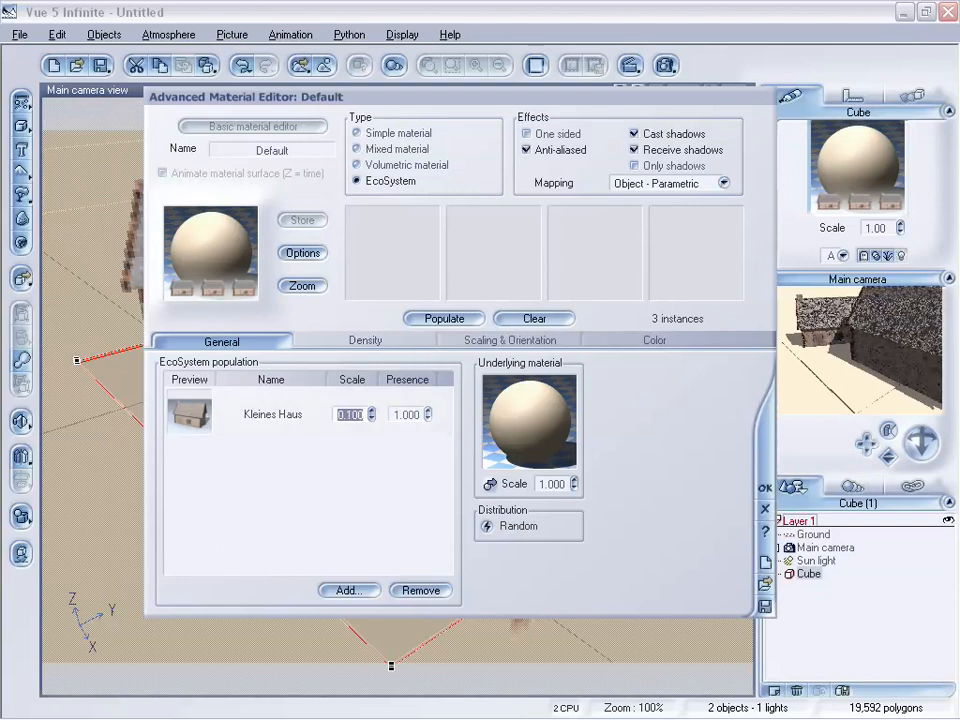
click(466, 318)
click(765, 492)
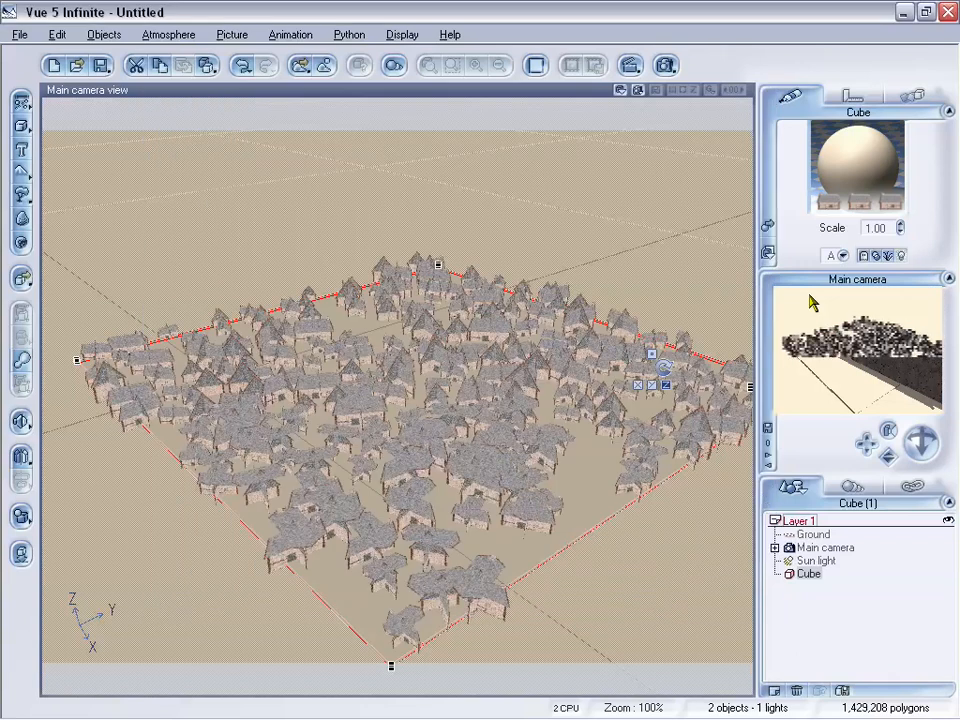
Step: Set the house's scale in the cube's EcoSystem material to 0.010 and repopulate the surface
double_click(878, 173)
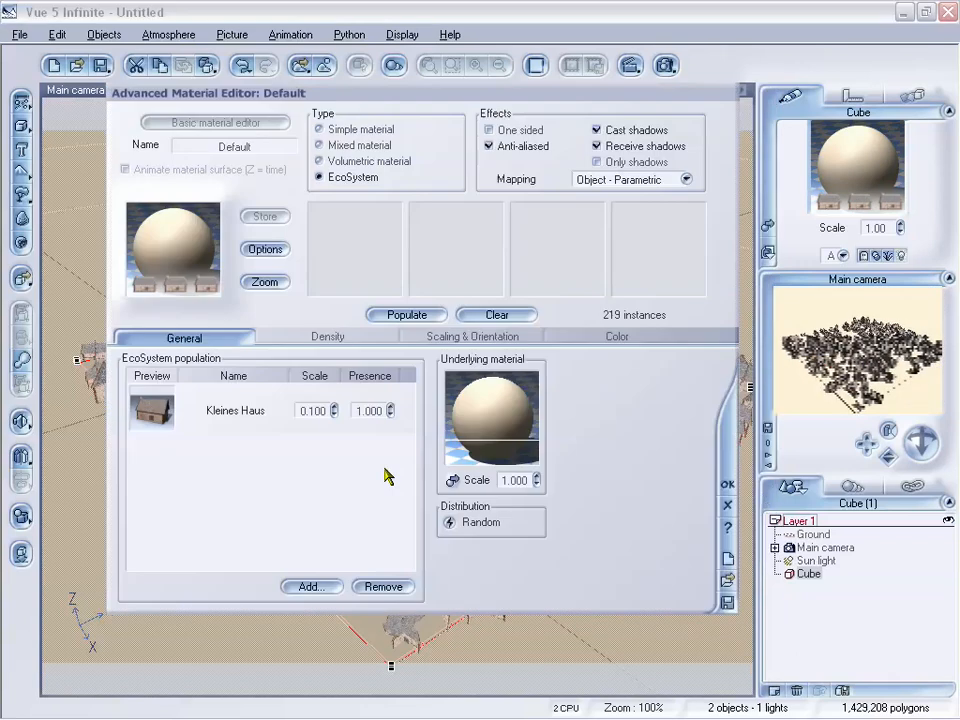
double_click(329, 411)
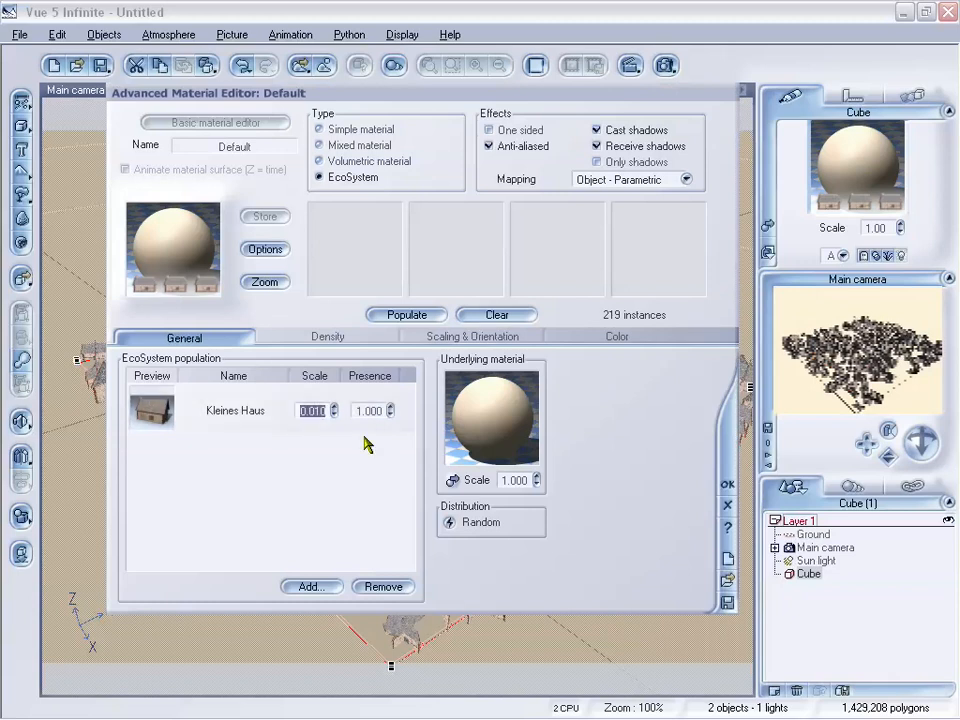
click(407, 315)
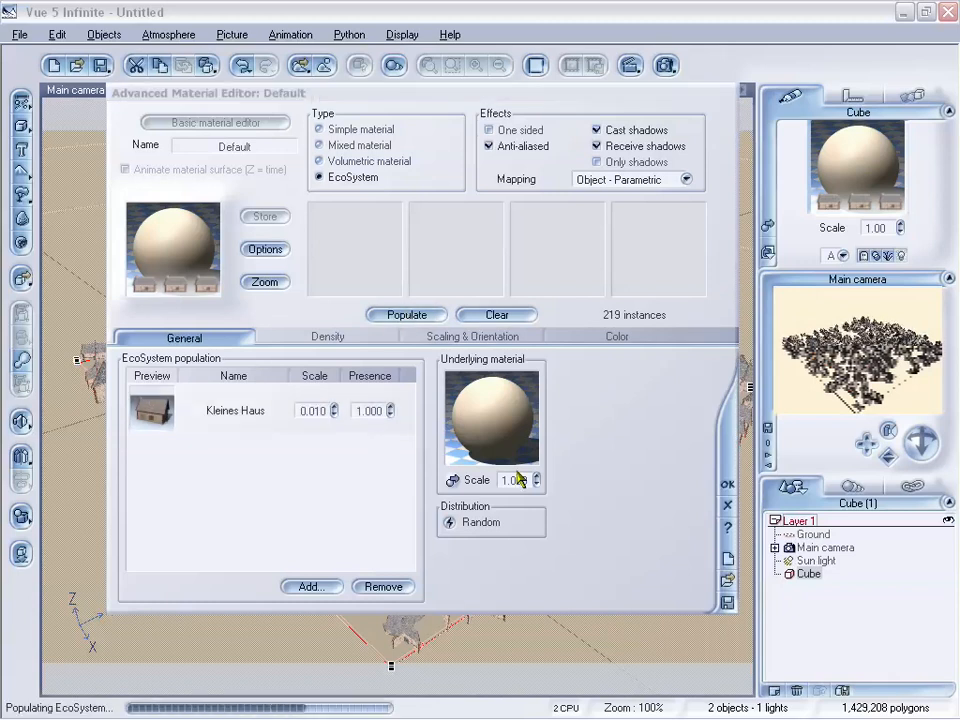
click(727, 484)
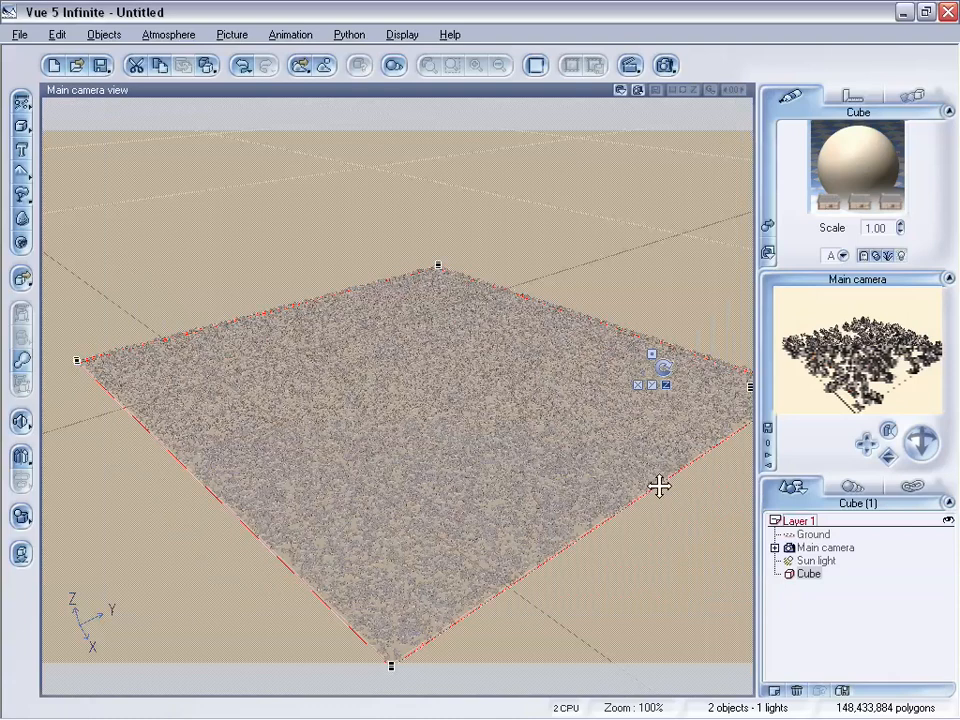
drag(887, 457, 888, 456)
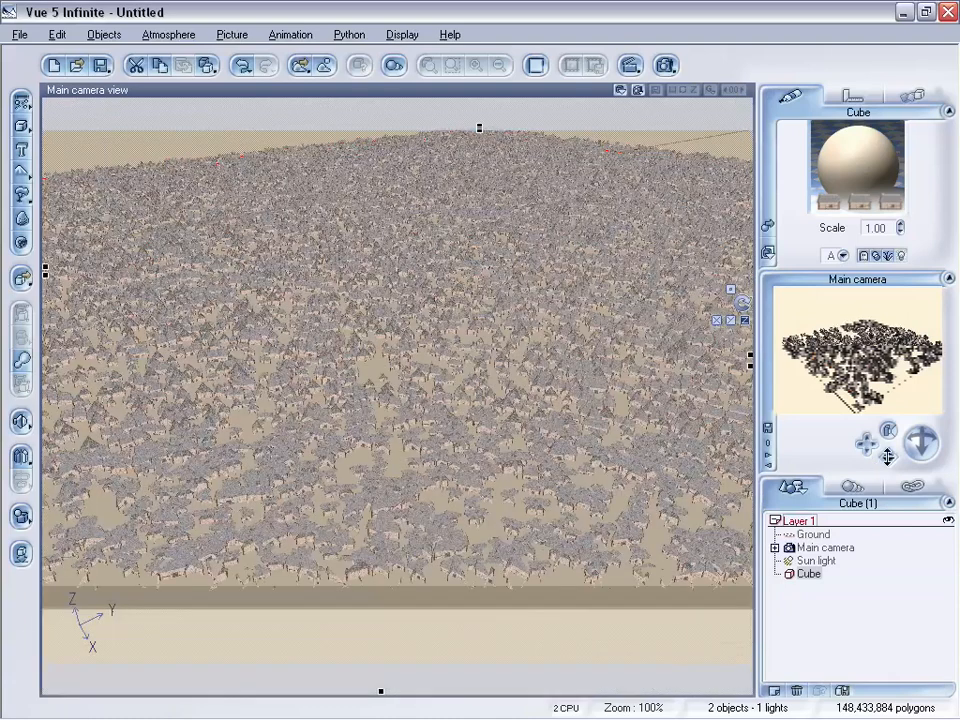
drag(915, 442, 917, 441)
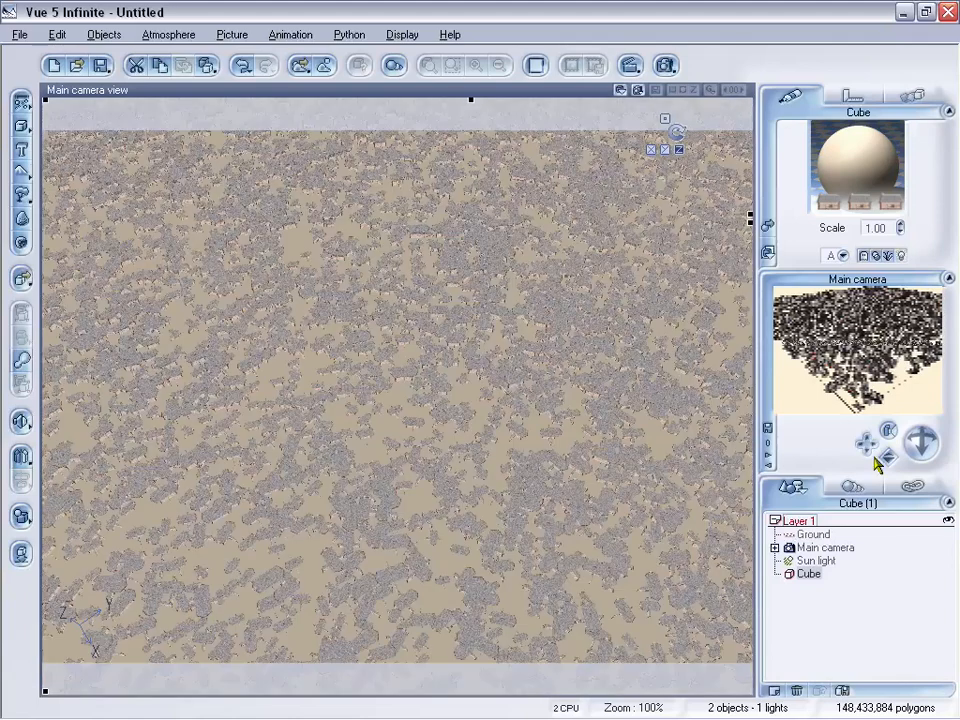
drag(890, 466, 890, 459)
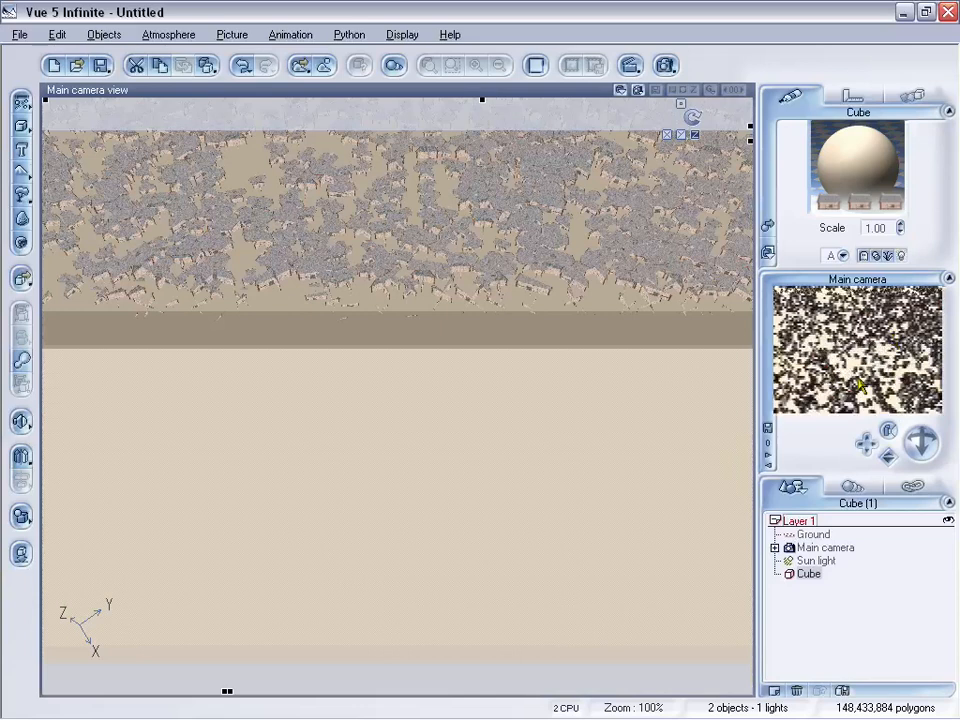
Step: Set the house's scale in the cube's EcoSystem material to 0.05 and repopulate the surface
mouse_move(886, 457)
mouse_down()
mouse_move(887, 446)
mouse_move(887, 455)
mouse_up()
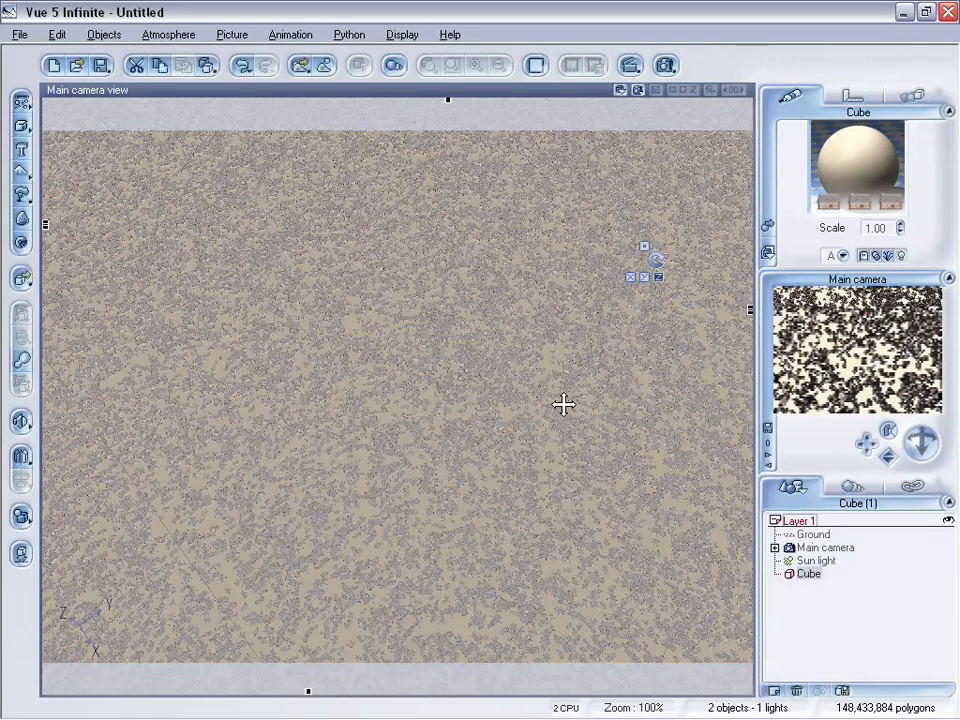
double_click(836, 188)
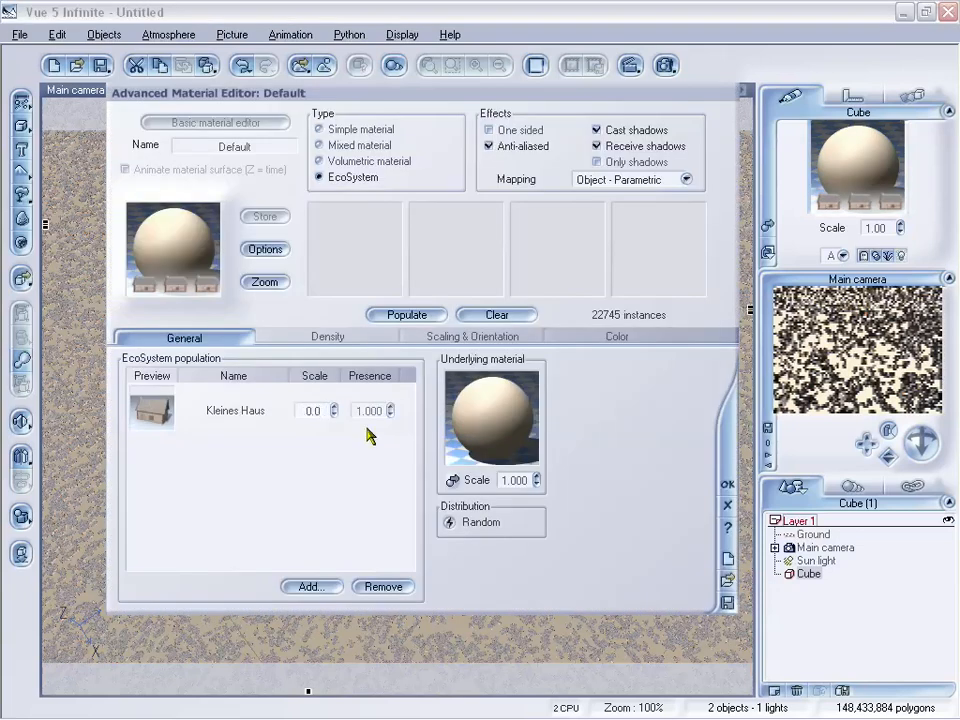
text(0.05)
click(407, 314)
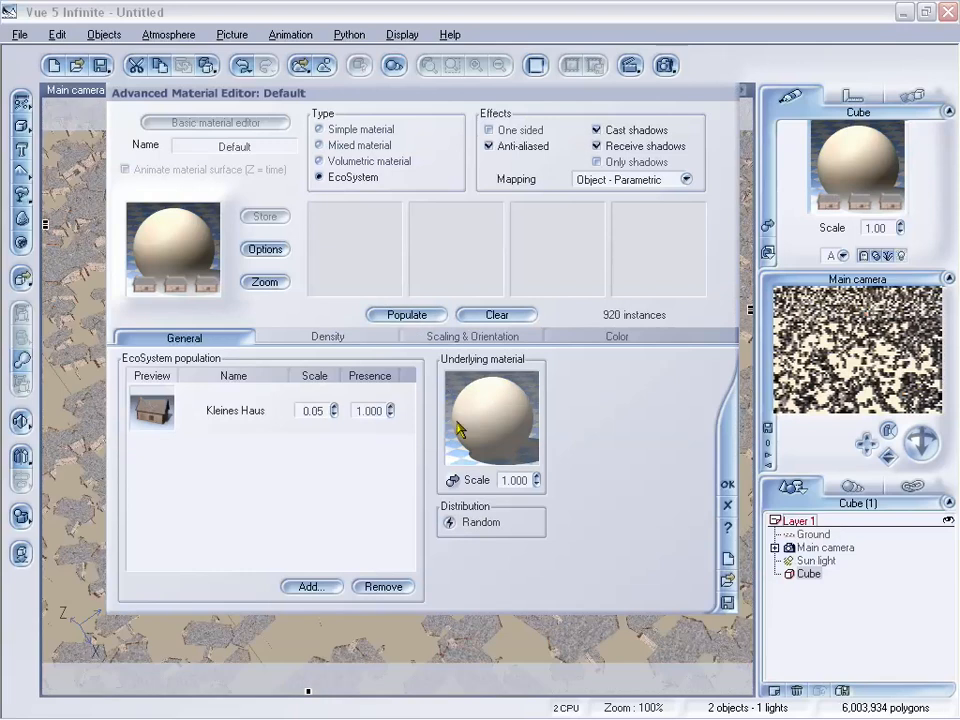
click(728, 485)
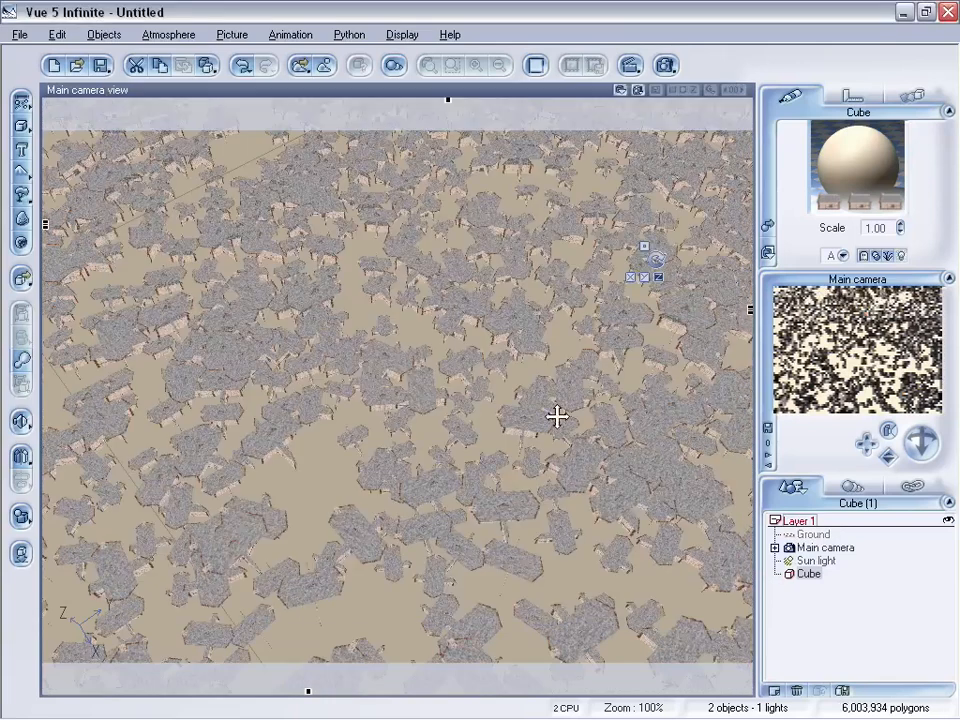
Step: Enable Avoid overlapping instances in the cube's EcoSystem density settings and repopulate the surface
drag(887, 458, 540, 393)
drag(927, 453, 927, 490)
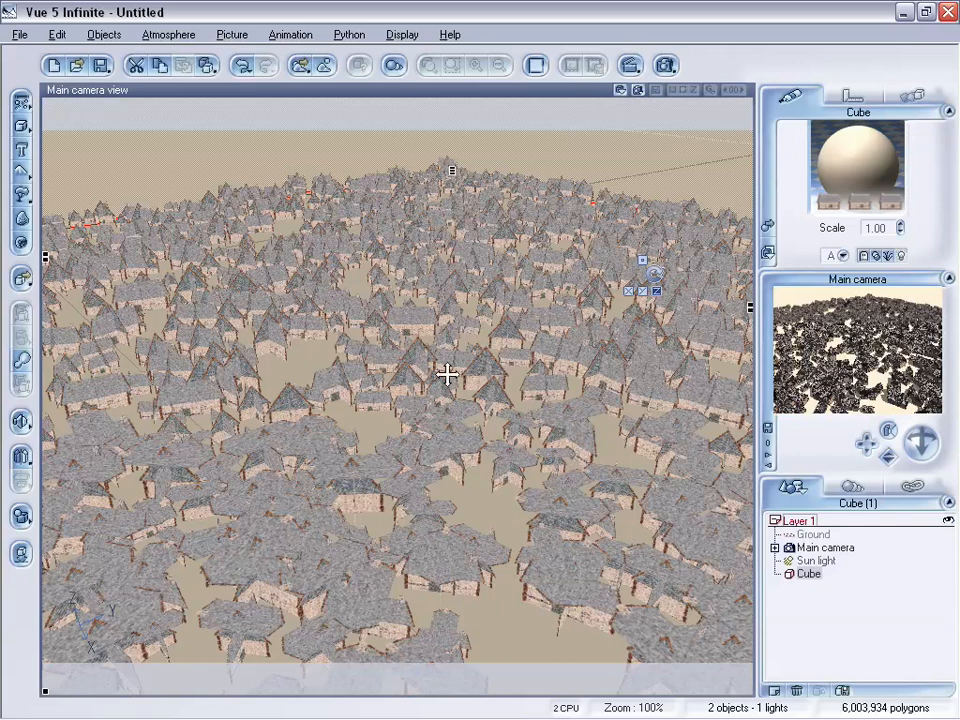
drag(922, 441, 928, 445)
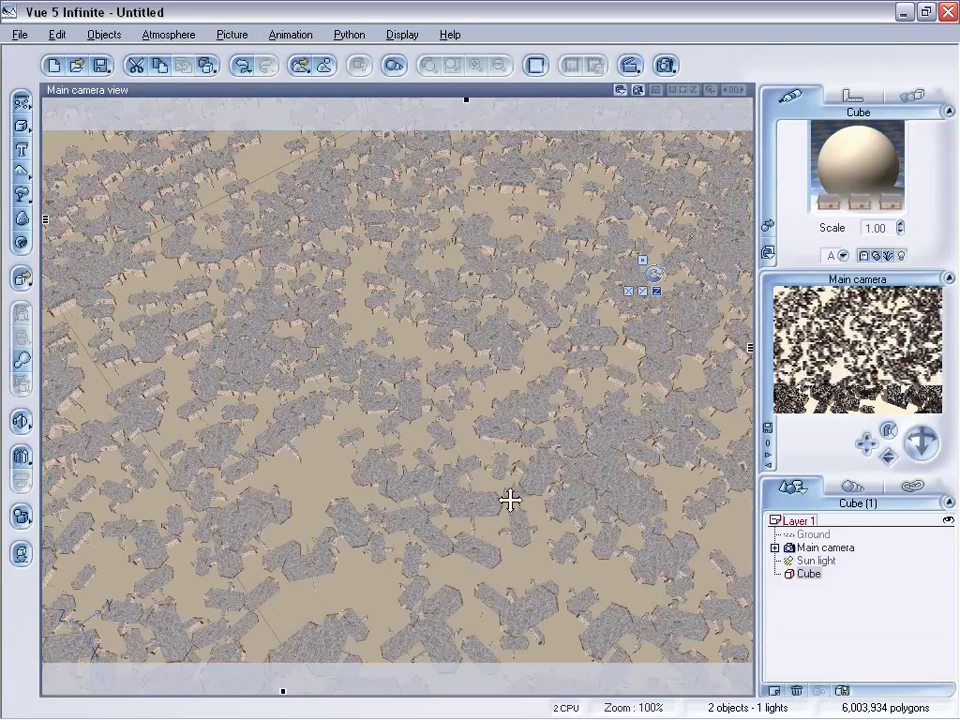
double_click(862, 180)
click(350, 340)
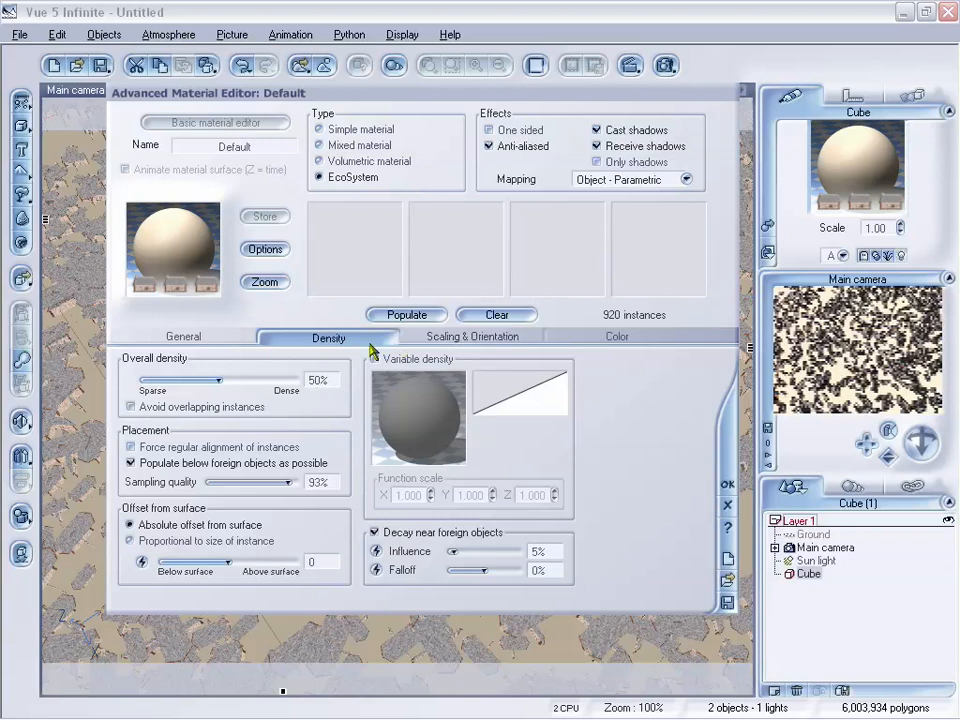
click(130, 407)
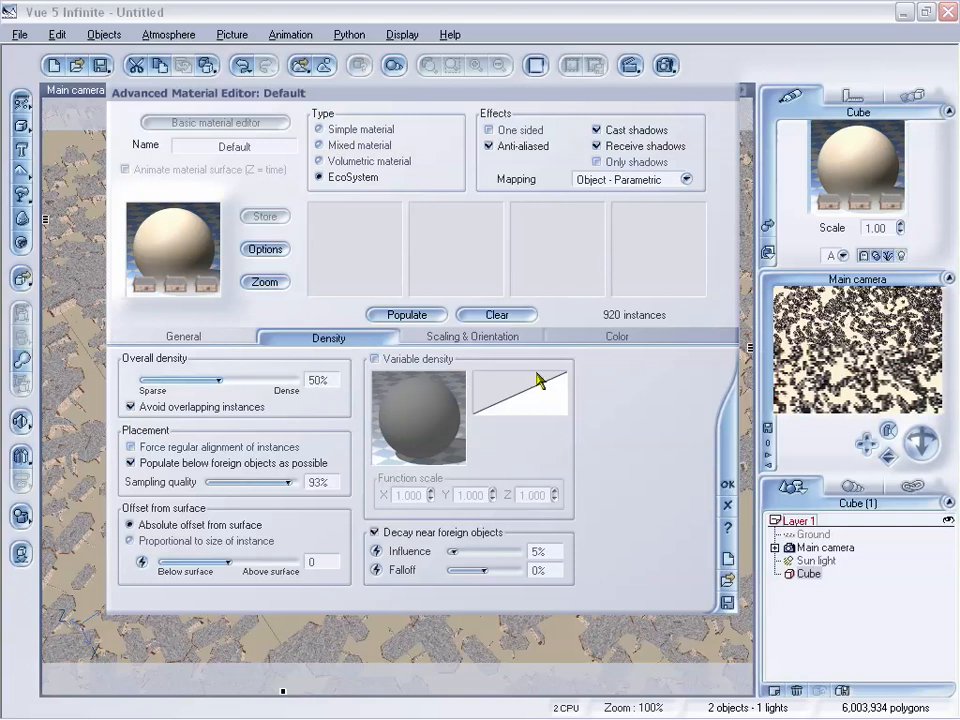
click(435, 315)
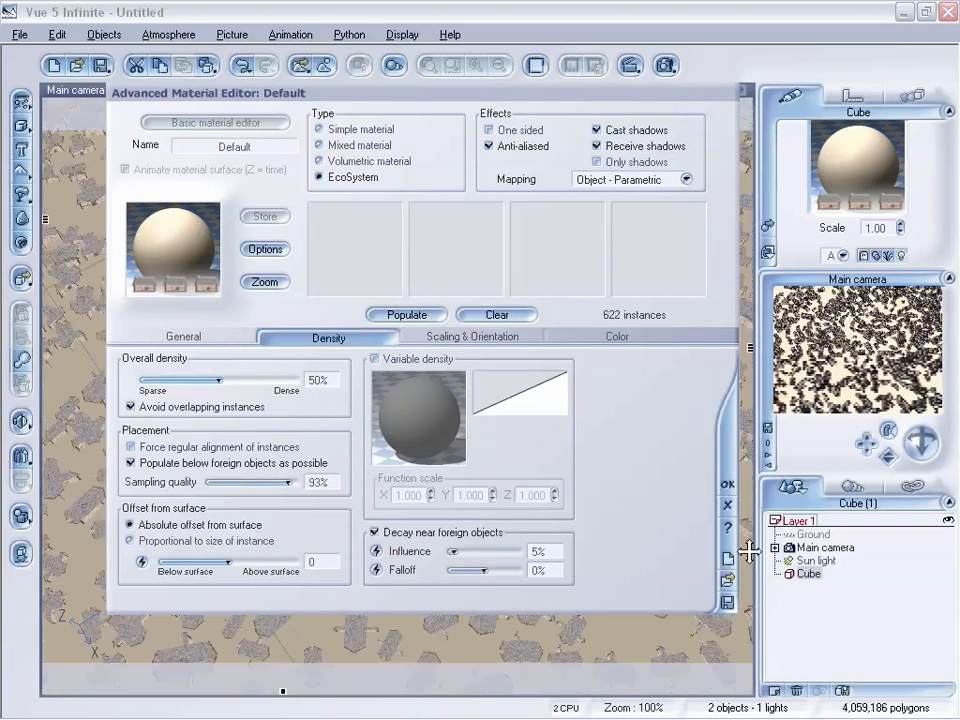
click(727, 484)
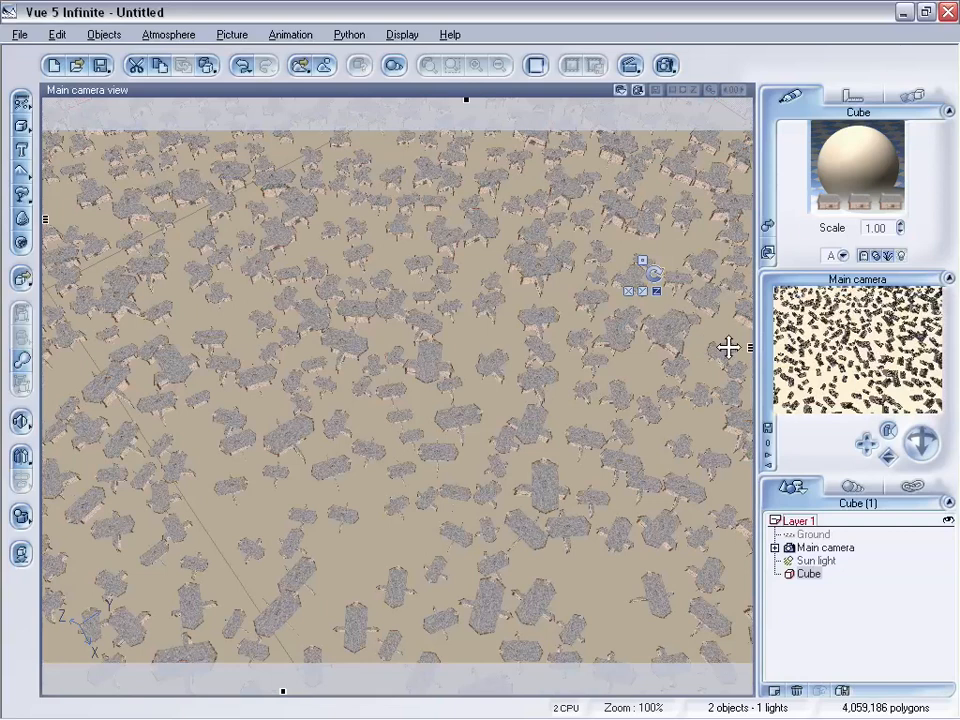
Step: Set the maximum Z-axis rotation of the EcoSystem houses to 0° and repopulate the cube's surface
double_click(842, 178)
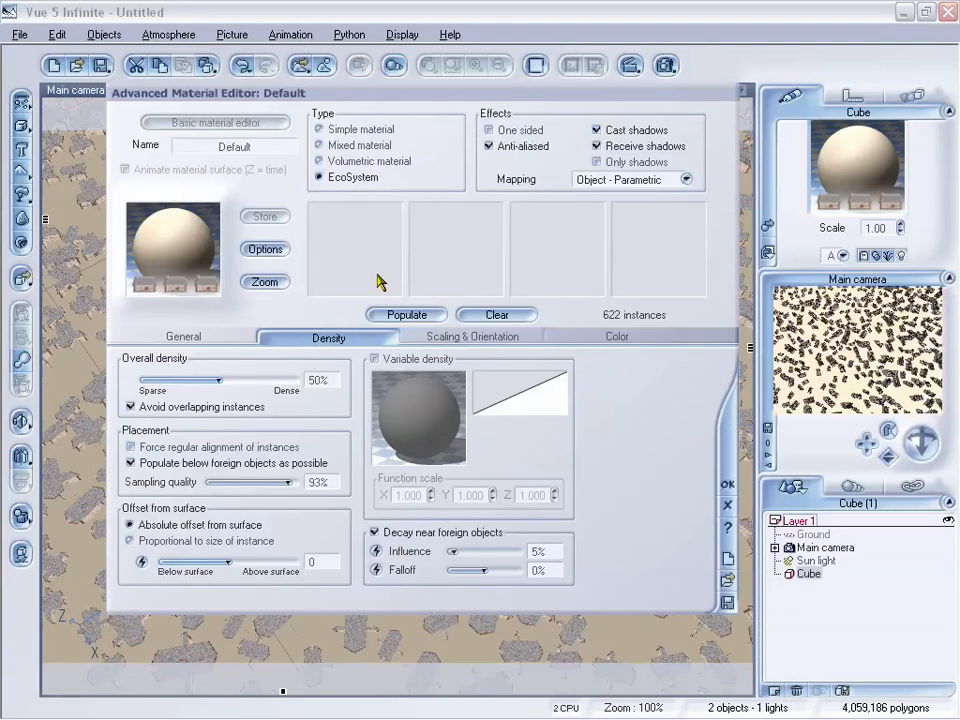
drag(411, 96, 432, 109)
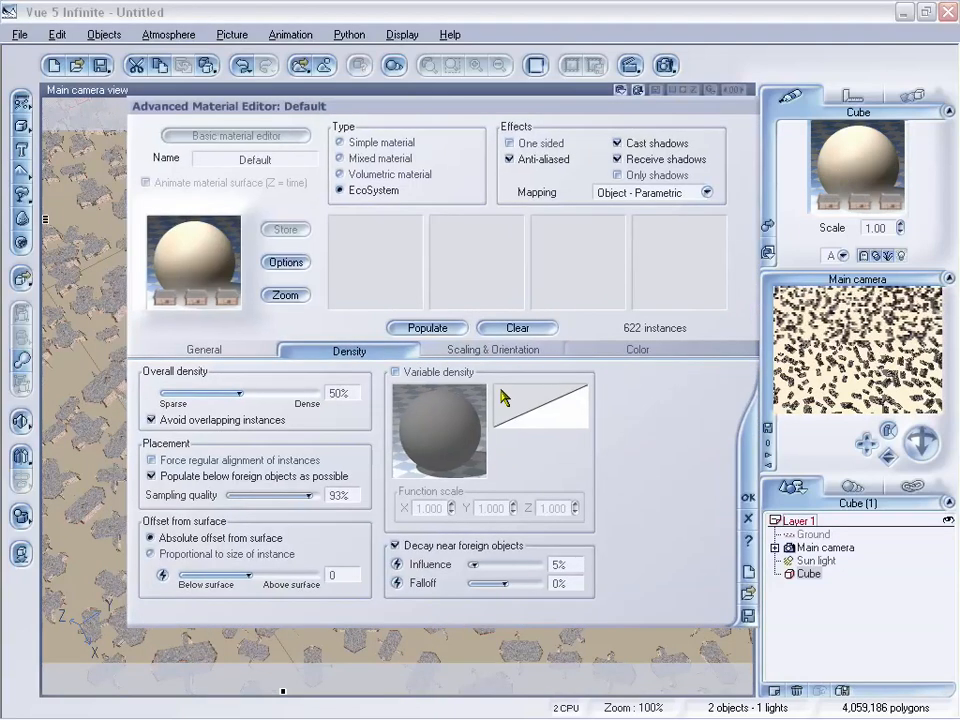
click(497, 352)
drag(510, 110, 558, 116)
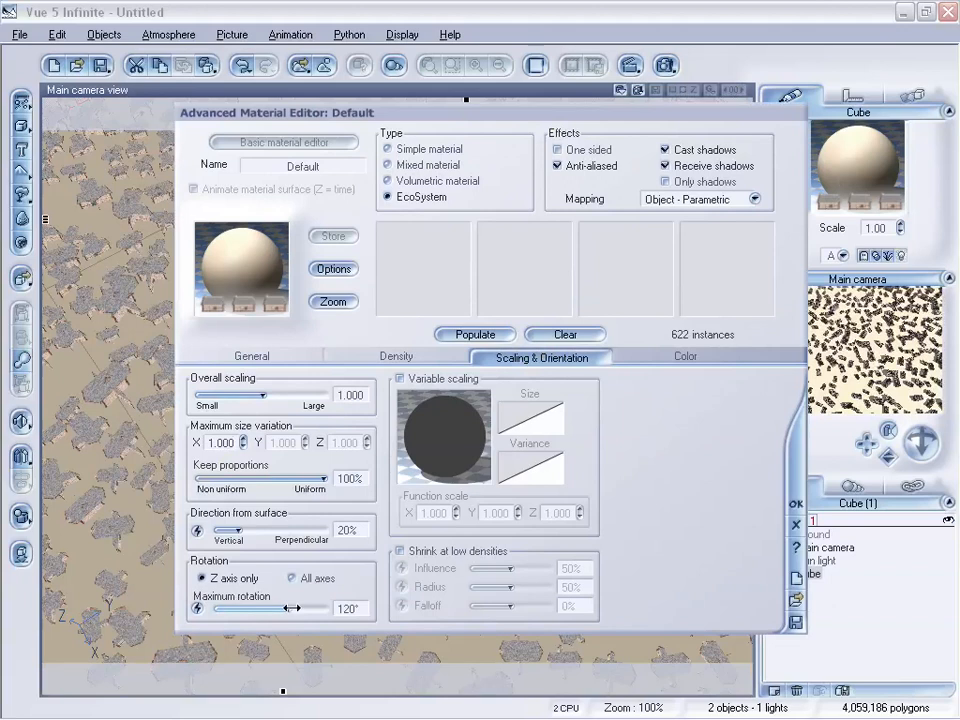
drag(291, 608, 216, 606)
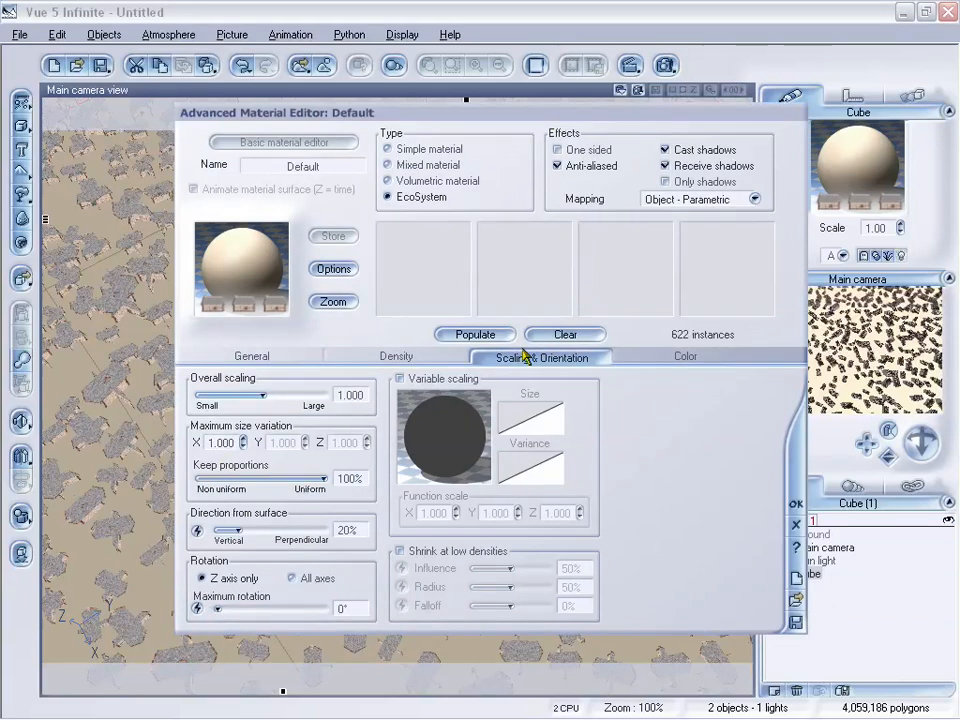
click(475, 334)
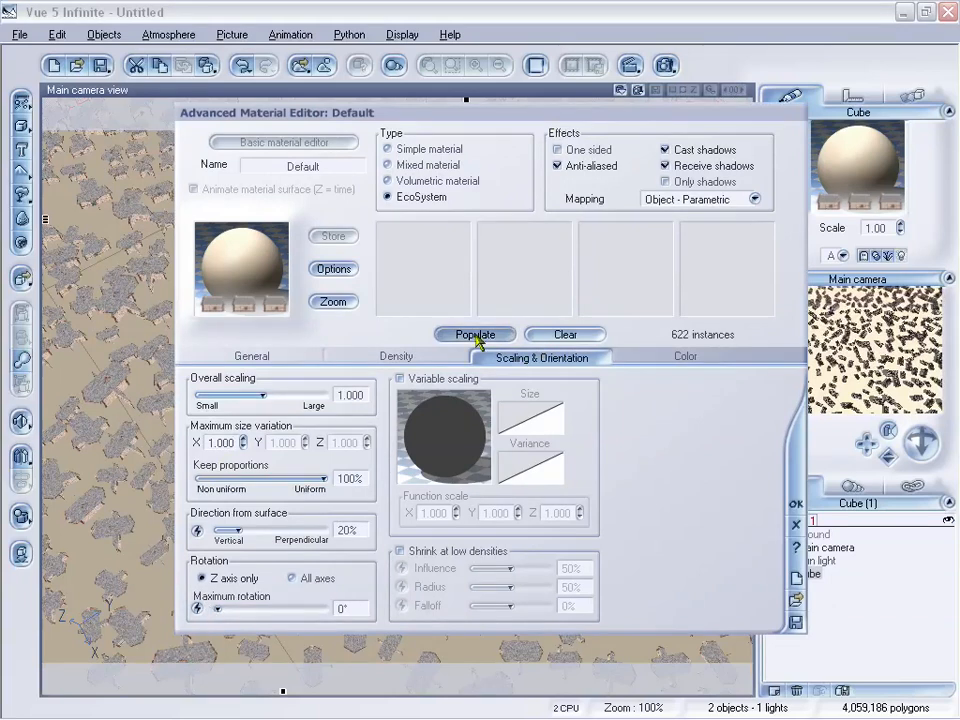
click(795, 504)
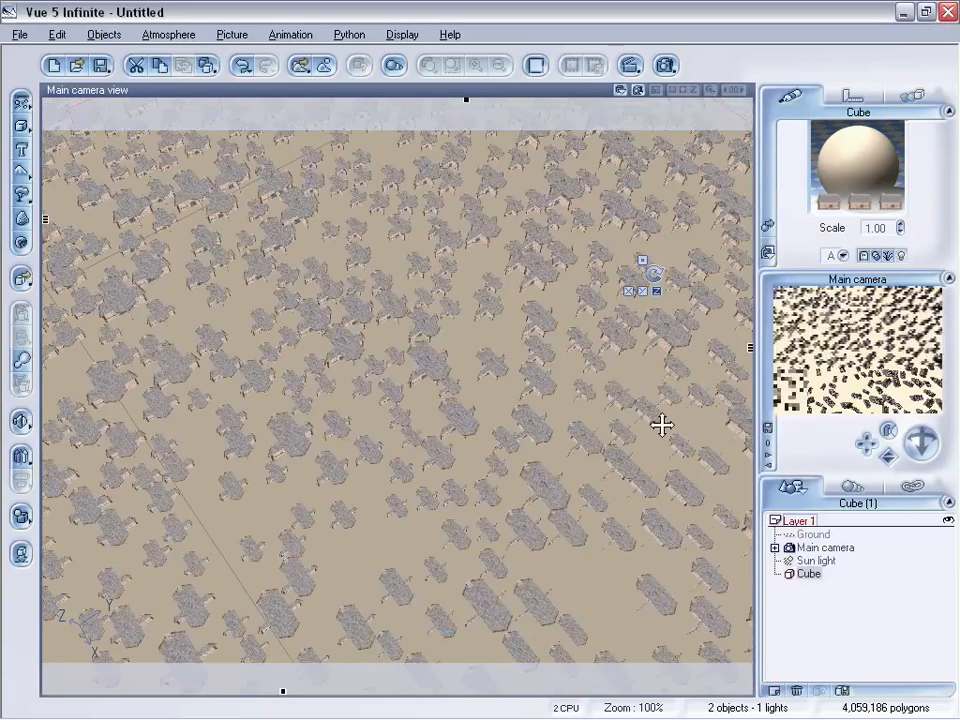
Step: Set the maximum size variation in X of the EcoSystem houses to 0 and repopulate the cube's surface
drag(903, 458, 920, 488)
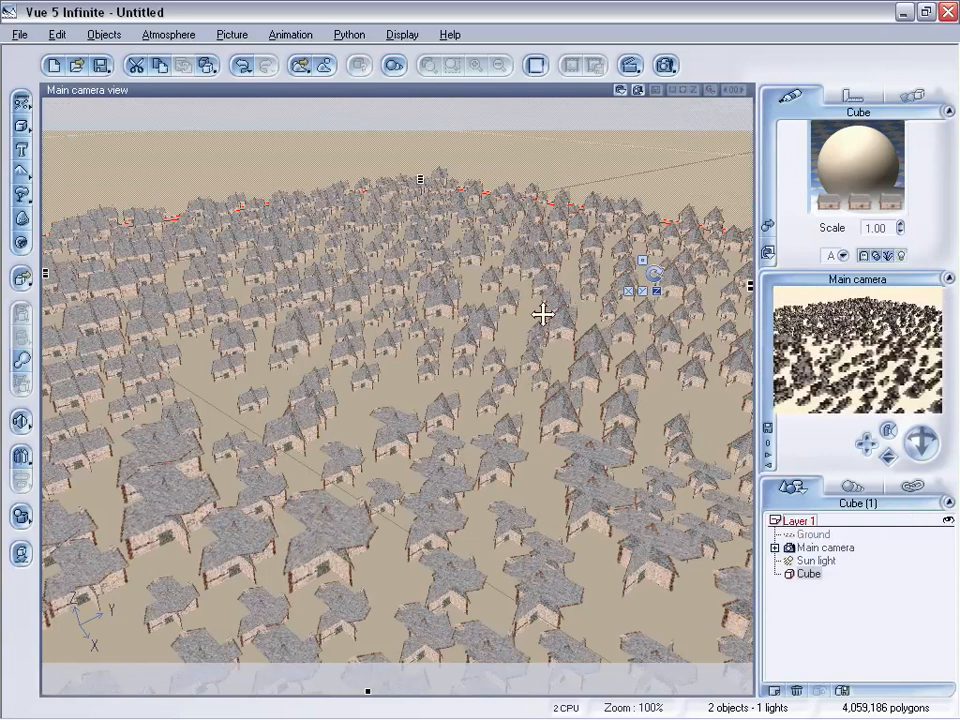
drag(888, 457, 888, 490)
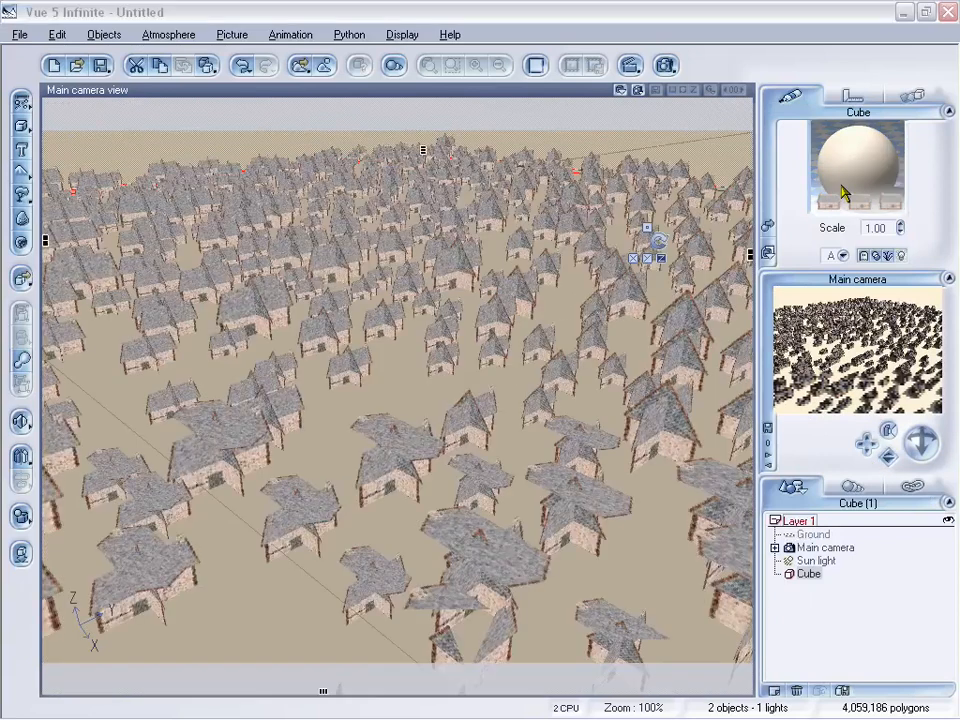
double_click(842, 192)
mouse_move(148, 589)
mouse_down()
mouse_move(248, 589)
mouse_move(147, 589)
mouse_up()
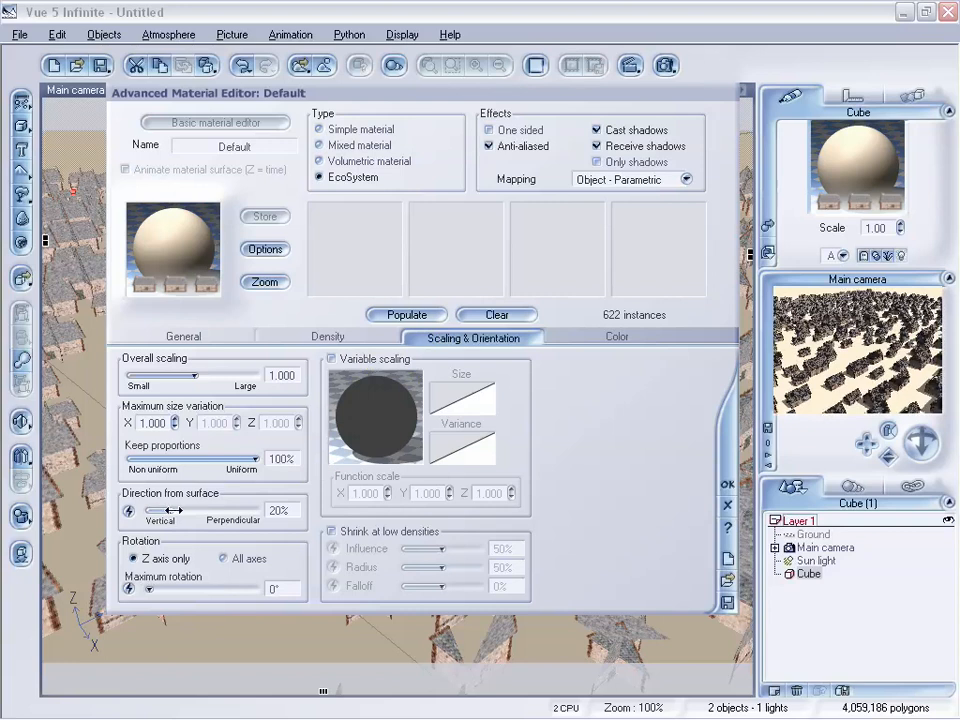
drag(366, 95, 468, 98)
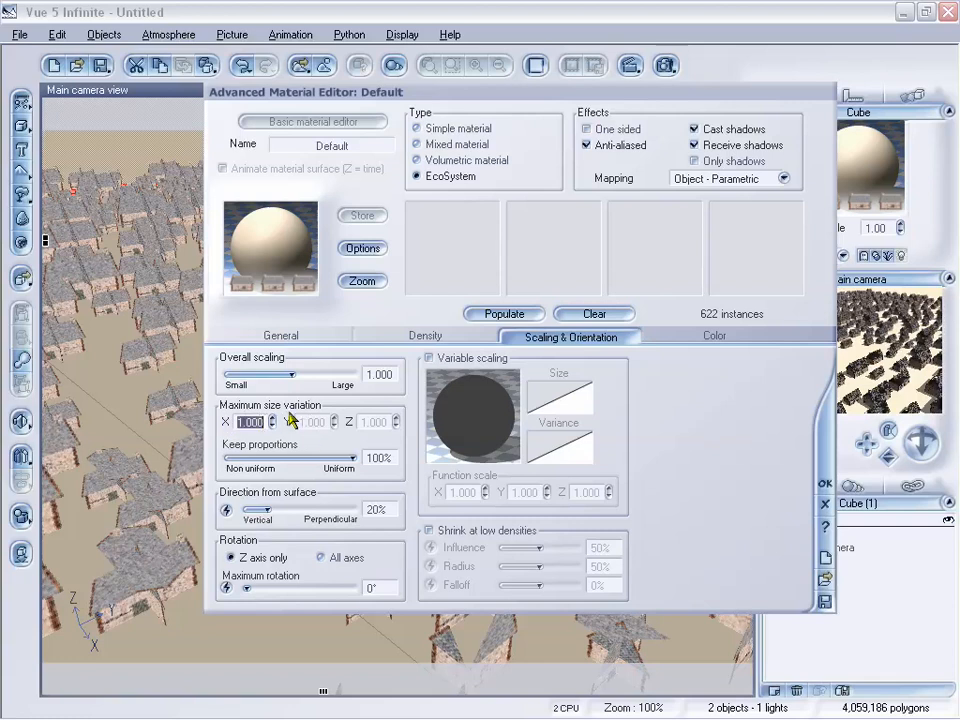
click(500, 313)
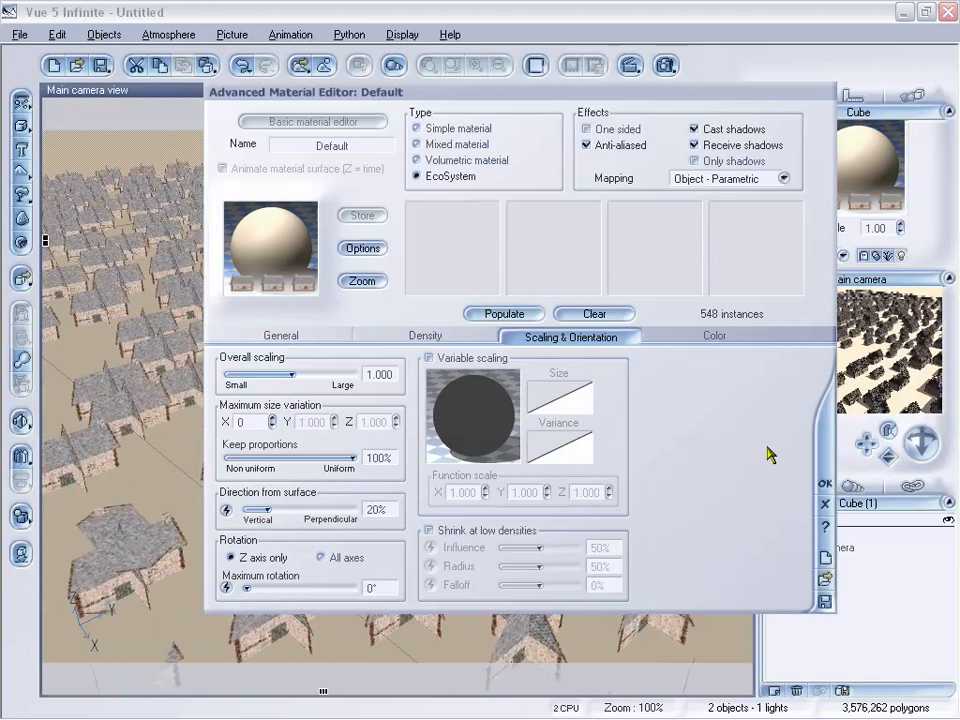
click(825, 484)
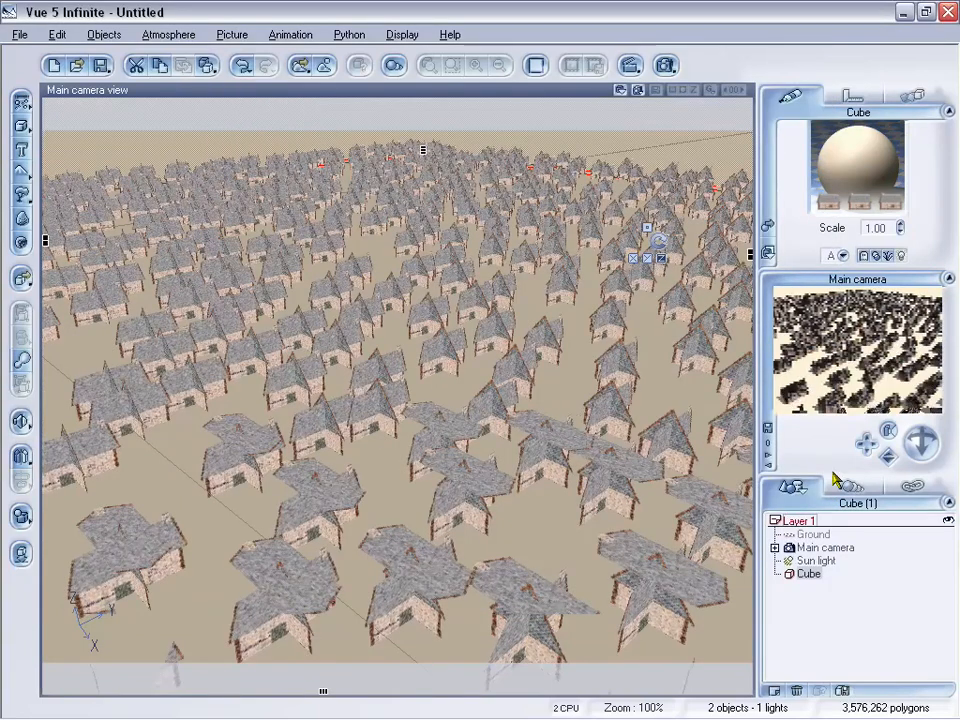
Step: Raise the EcoSystem's overall density to 100% and repopulate the cube with houses
drag(912, 457, 886, 459)
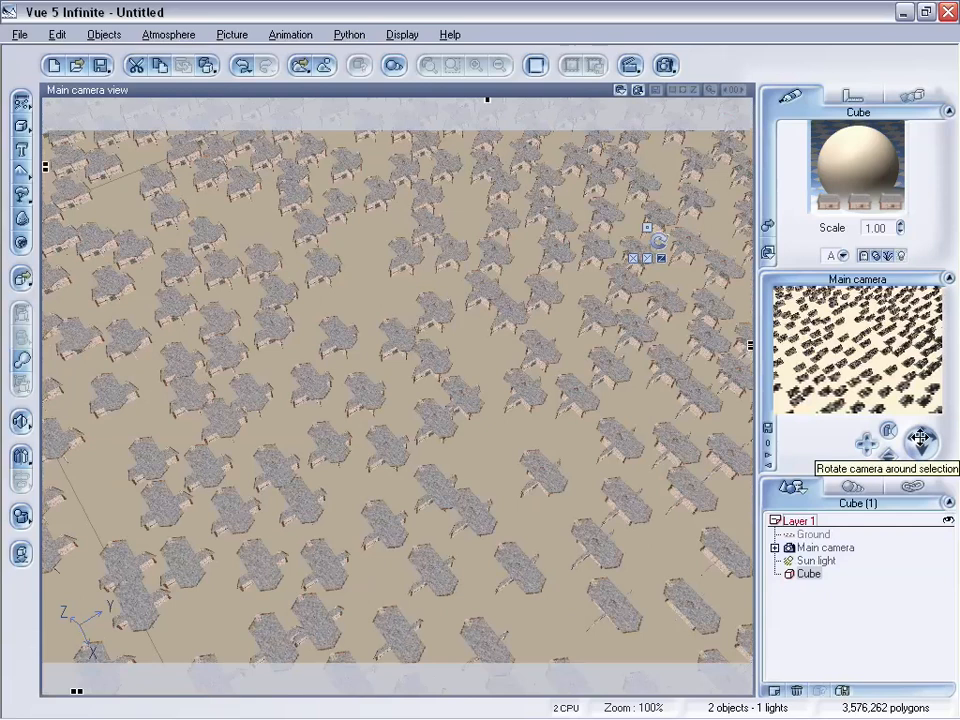
drag(920, 440, 918, 434)
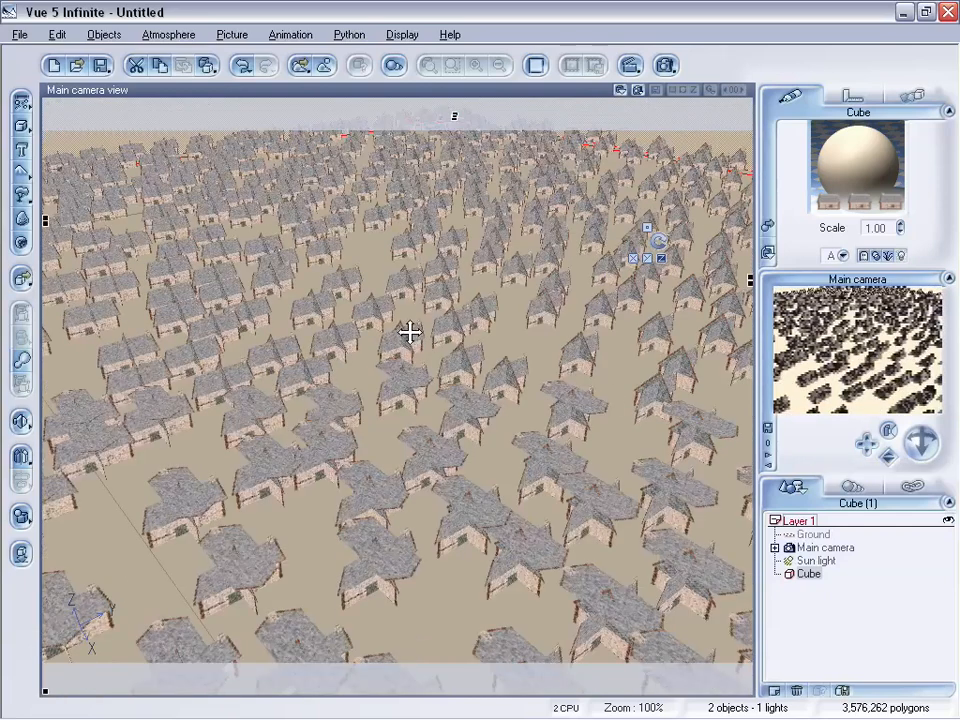
drag(914, 447, 891, 443)
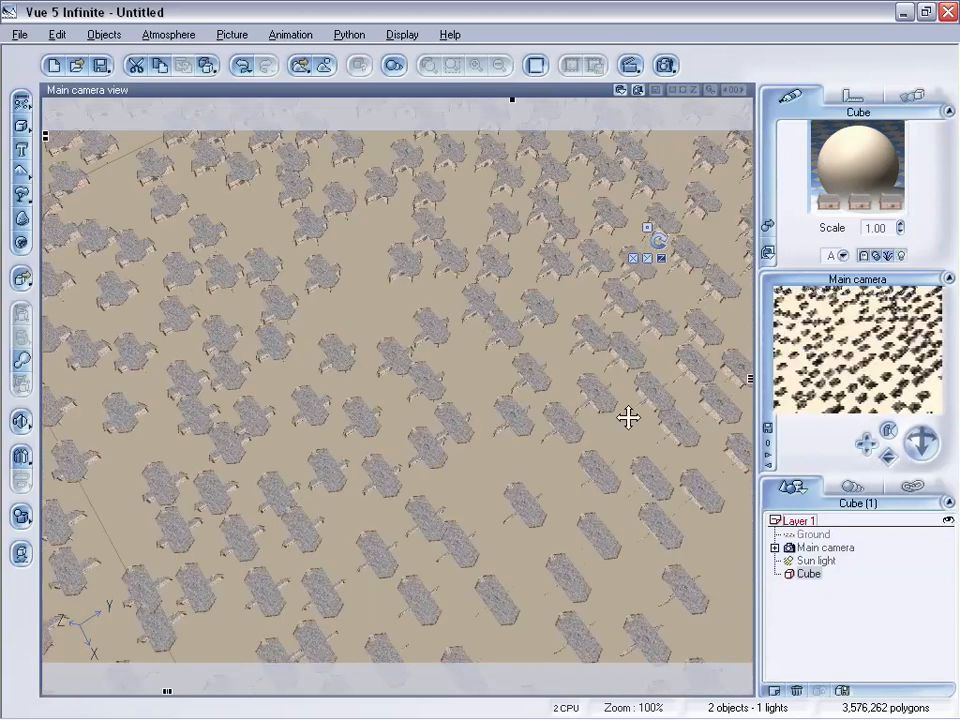
double_click(868, 176)
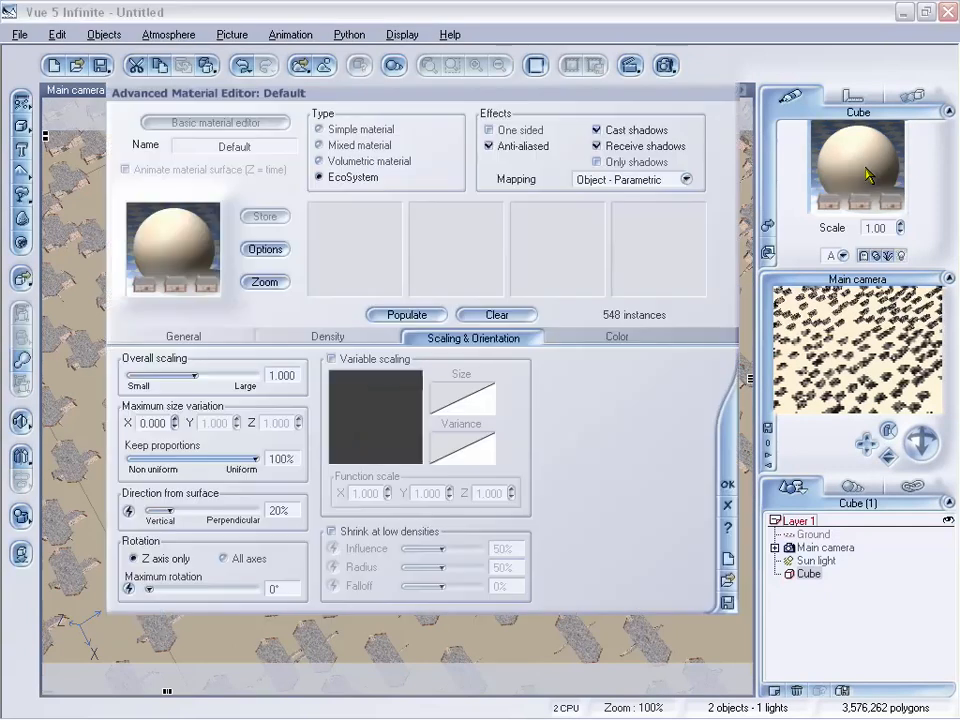
click(360, 340)
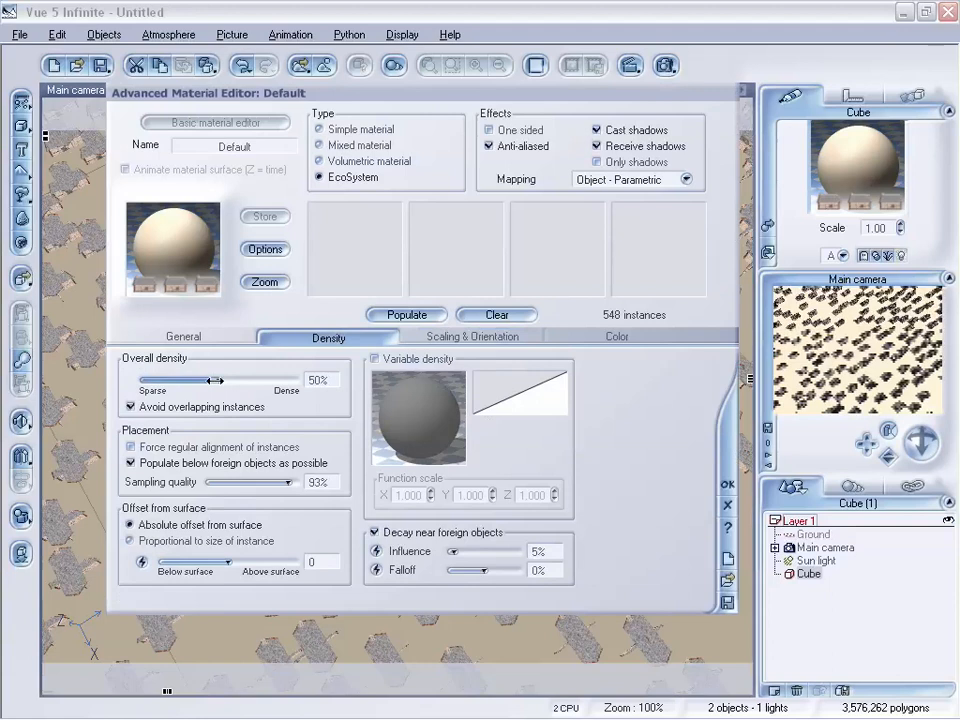
drag(214, 381, 295, 380)
click(407, 315)
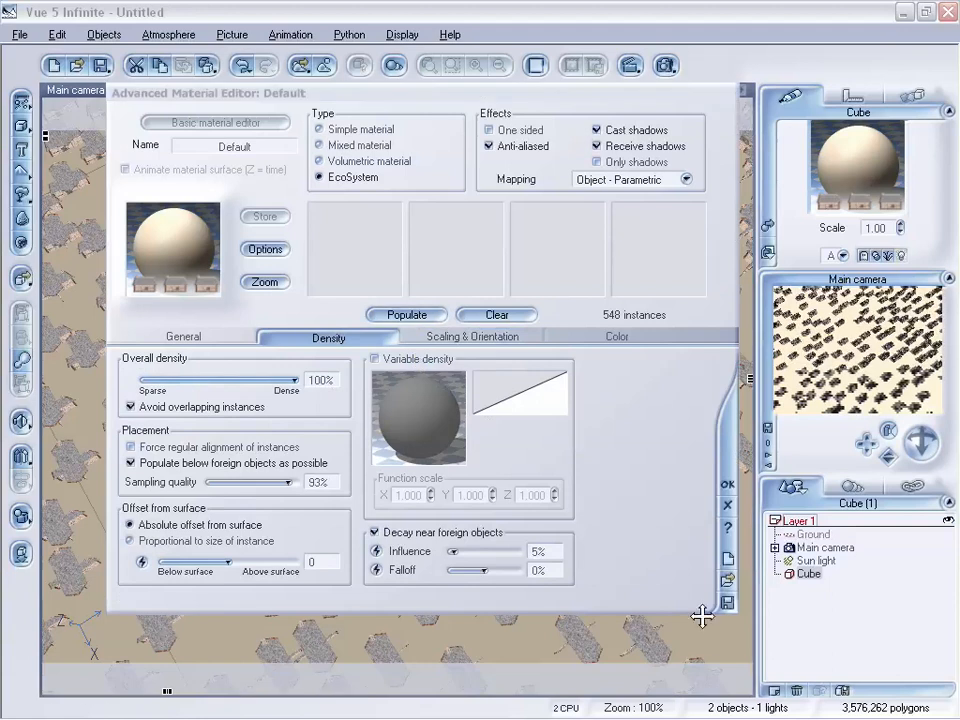
click(725, 487)
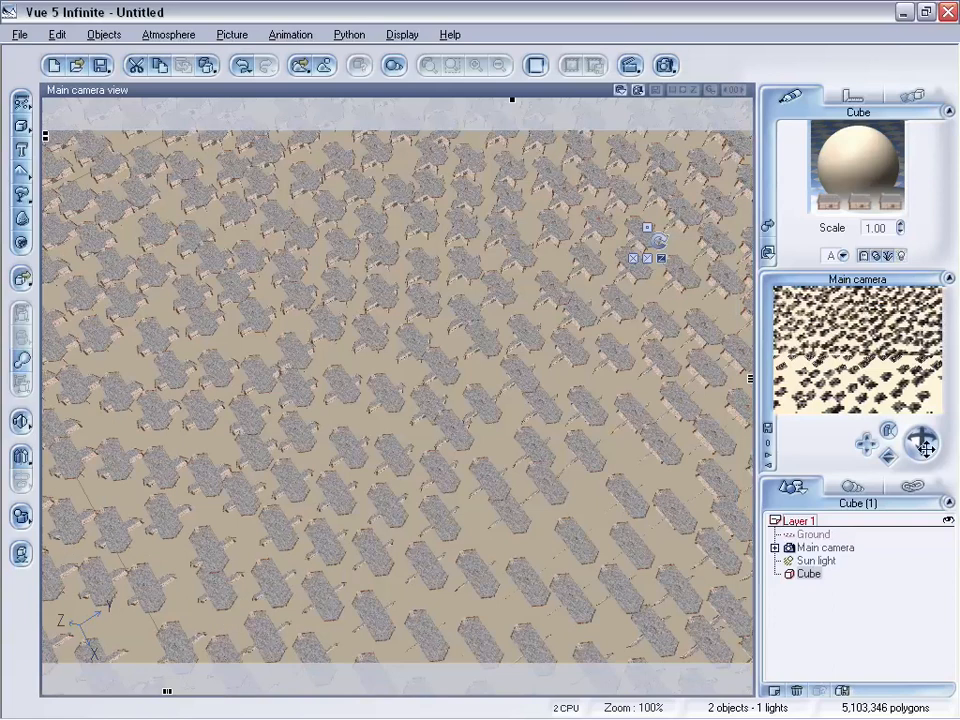
Step: Enable Variable density in the cube's EcoSystem material
drag(913, 441, 918, 433)
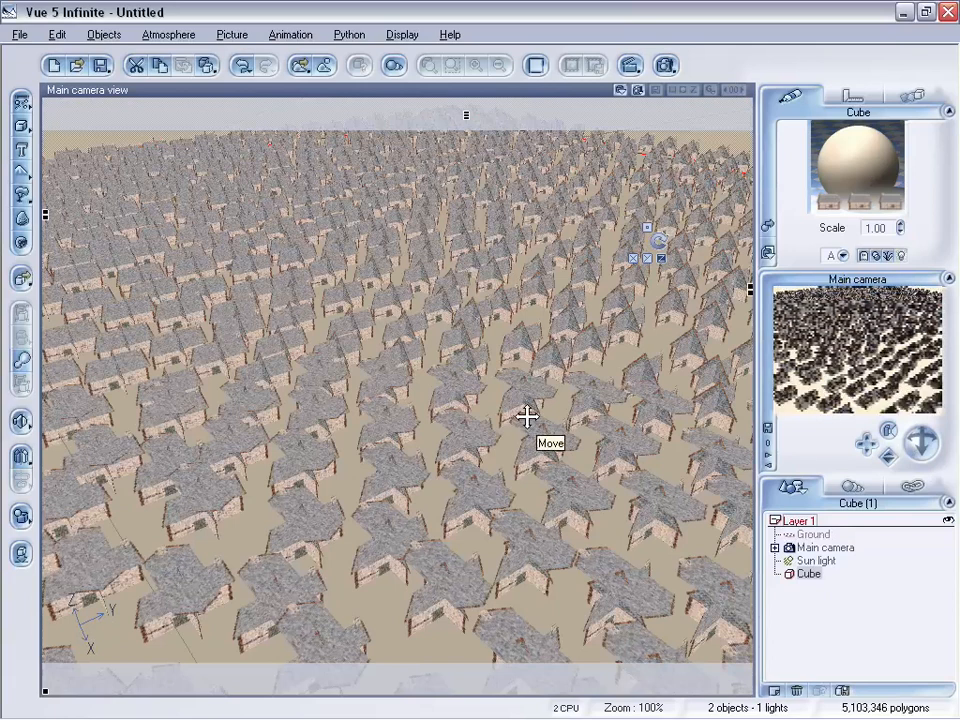
drag(887, 456, 887, 474)
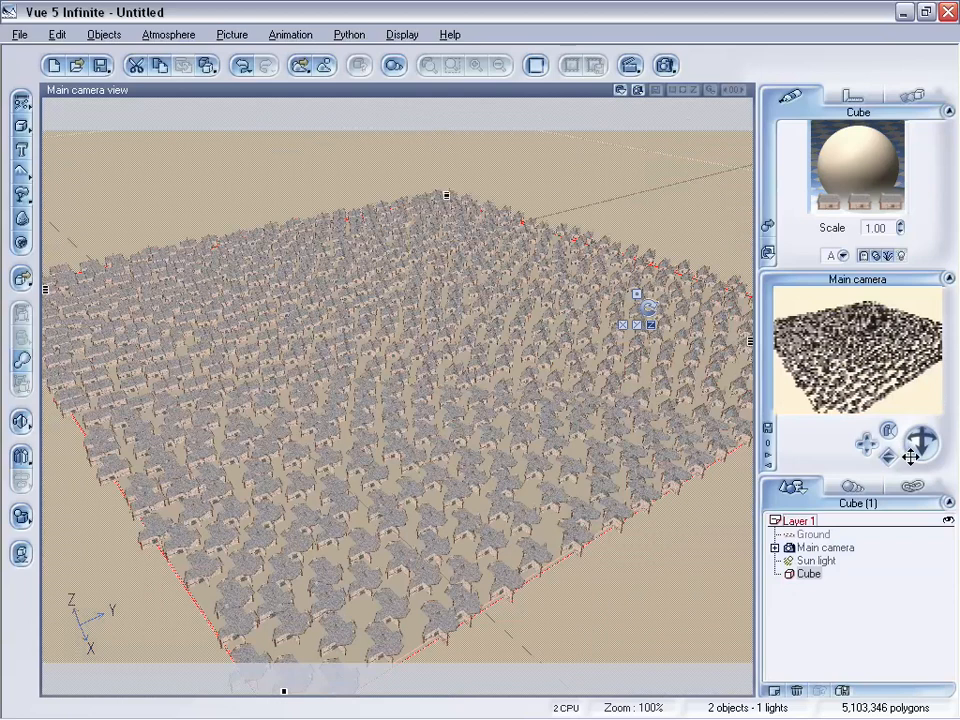
drag(911, 456, 914, 437)
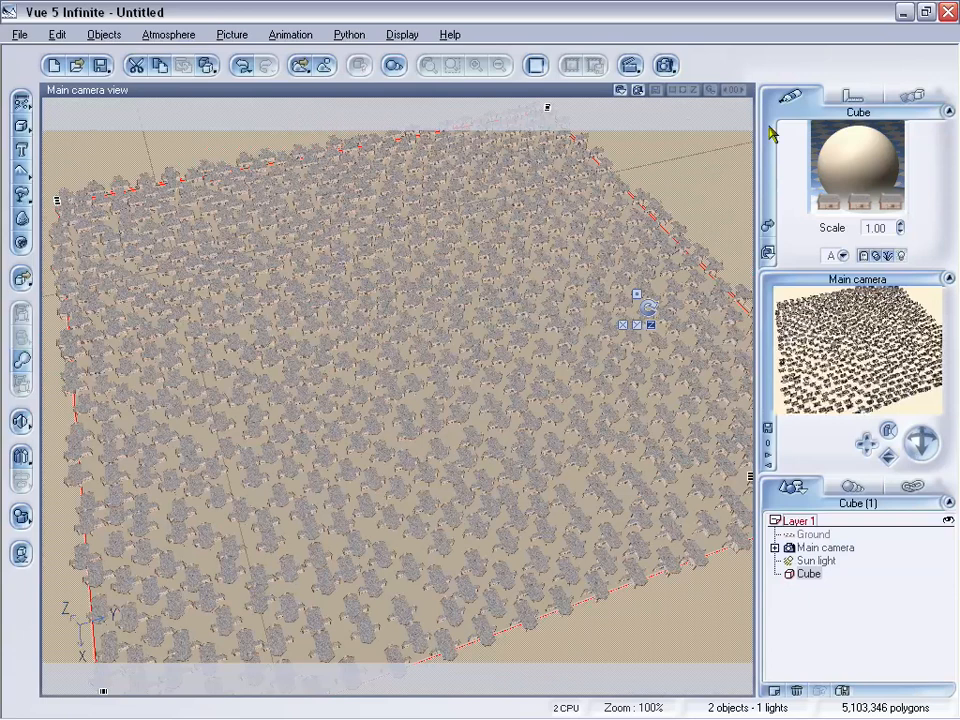
double_click(866, 178)
drag(498, 105, 570, 121)
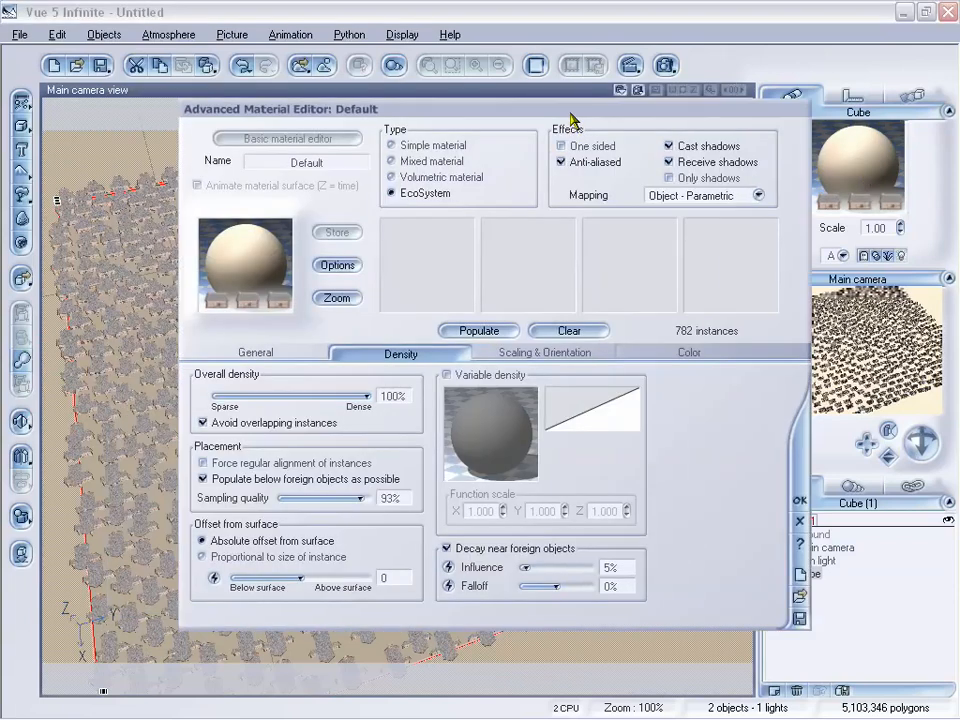
click(446, 376)
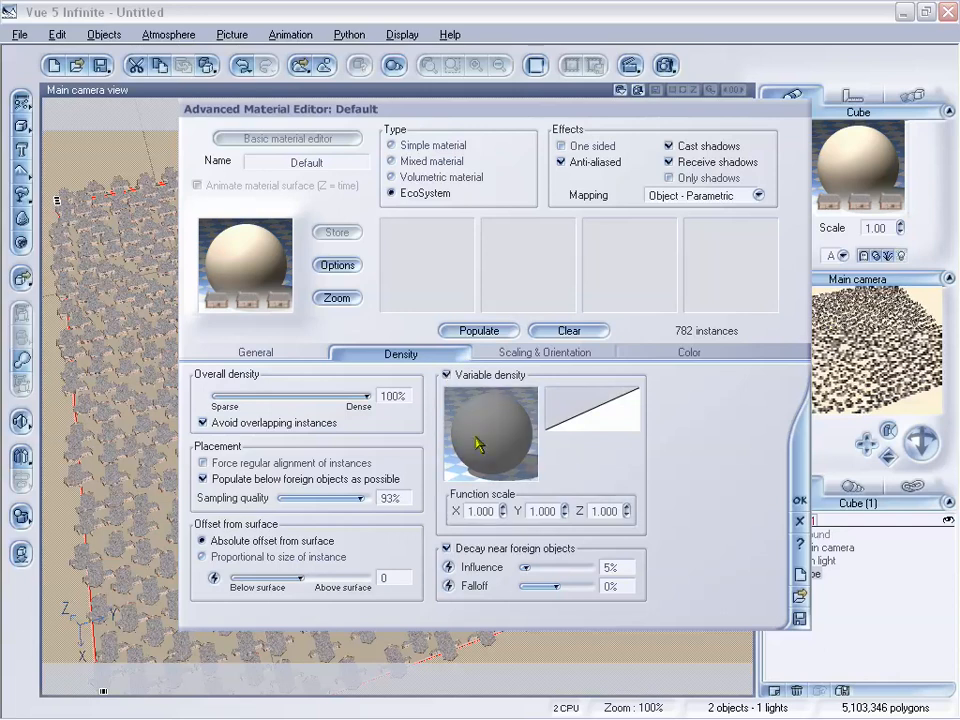
Step: Apply the Bands filter from the Terrain Profiles collection to the variable density and repopulate the cube
click(600, 424)
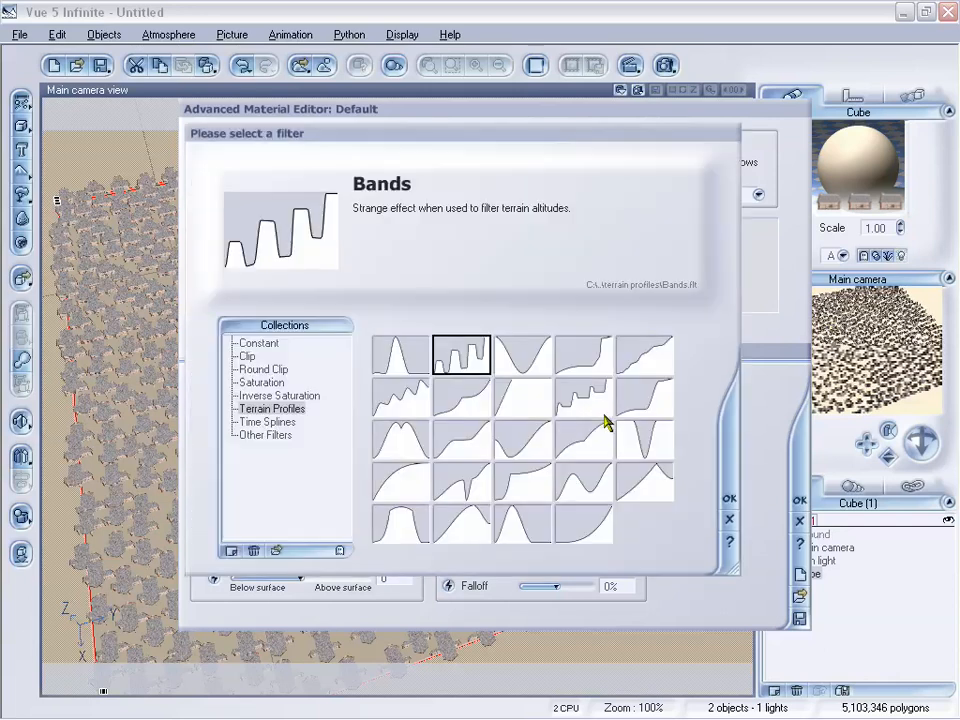
click(272, 395)
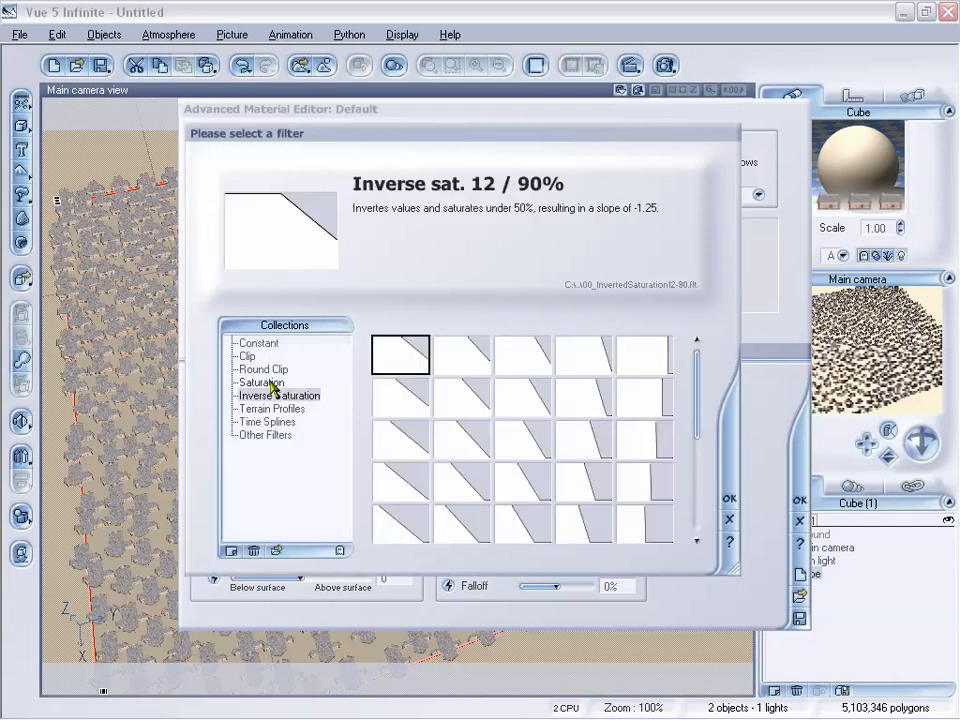
click(262, 382)
click(272, 409)
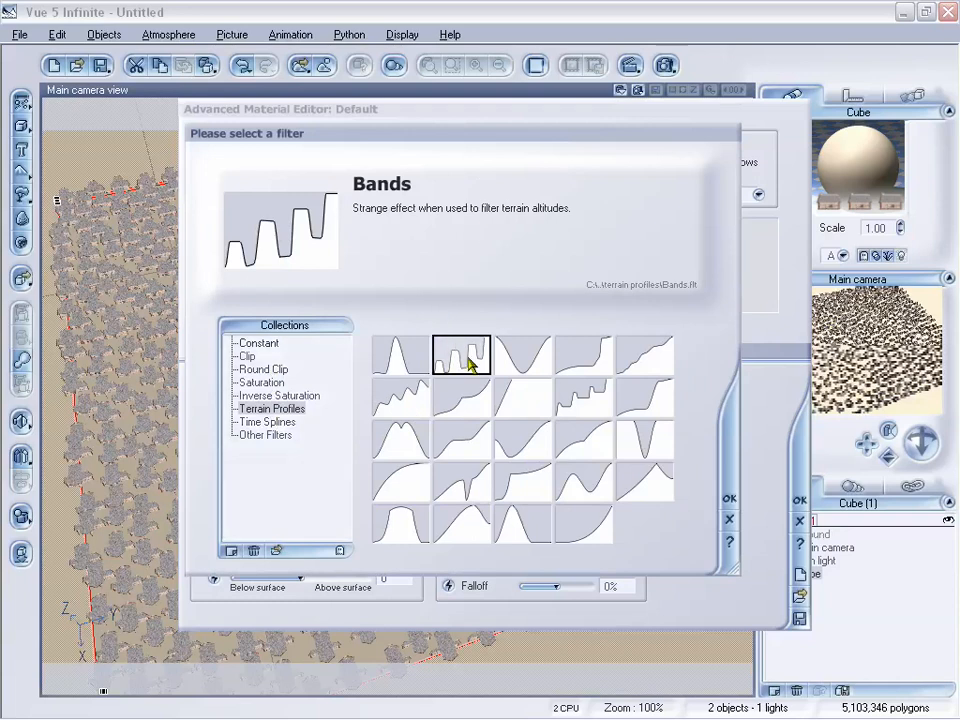
click(730, 499)
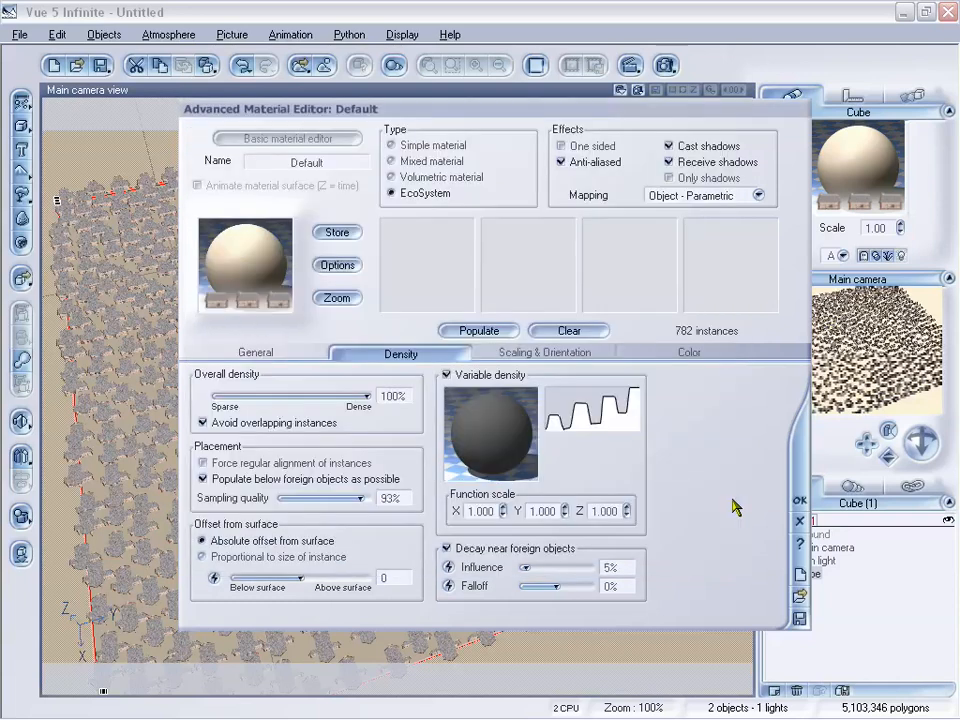
click(467, 329)
click(799, 500)
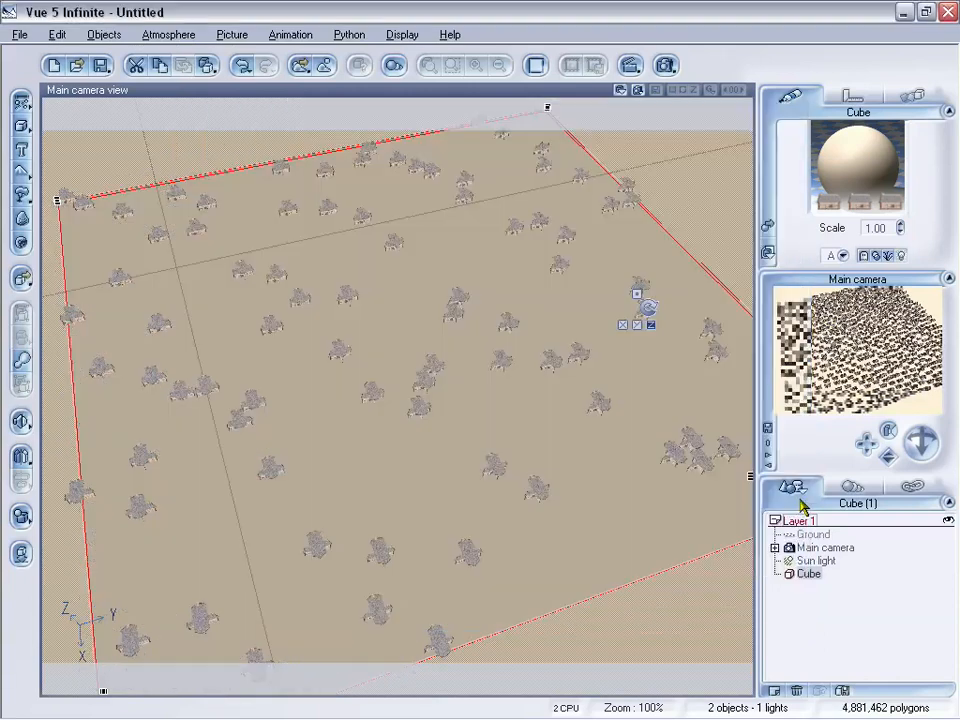
Step: Set the EcoSystem's variable density filter to Saturation 10% from the Saturation collection
drag(920, 447, 886, 460)
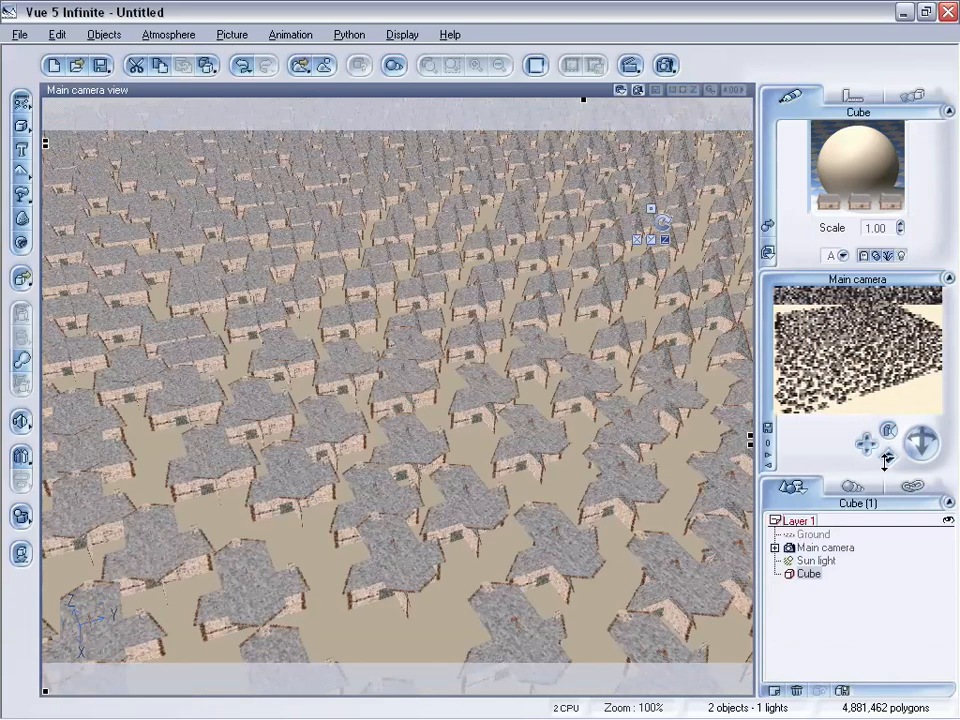
drag(888, 457, 889, 459)
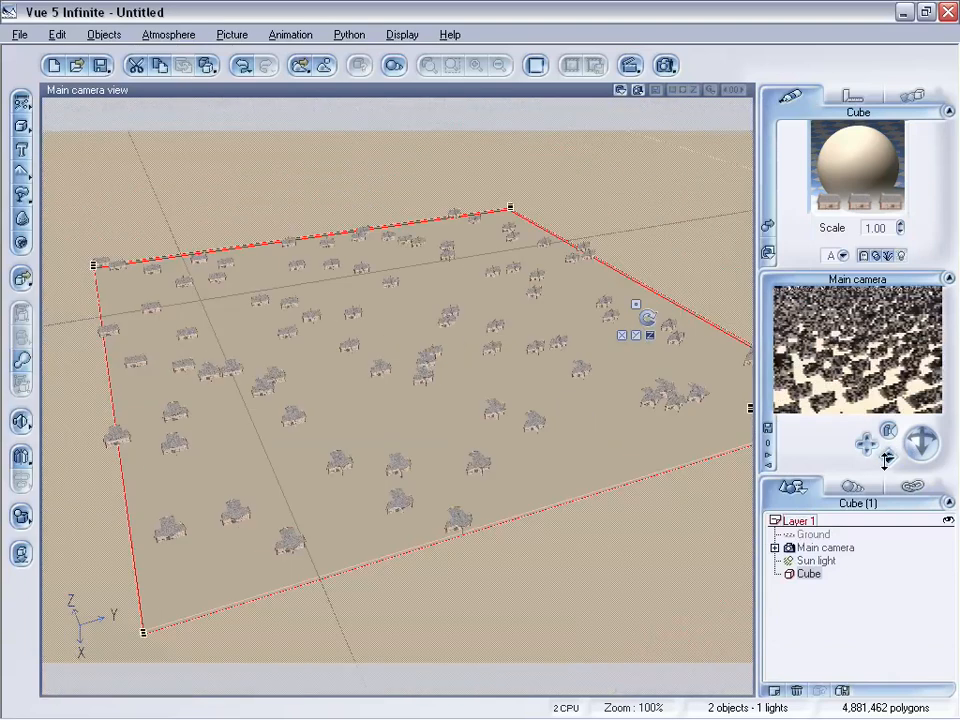
right_drag(524, 362, 540, 393)
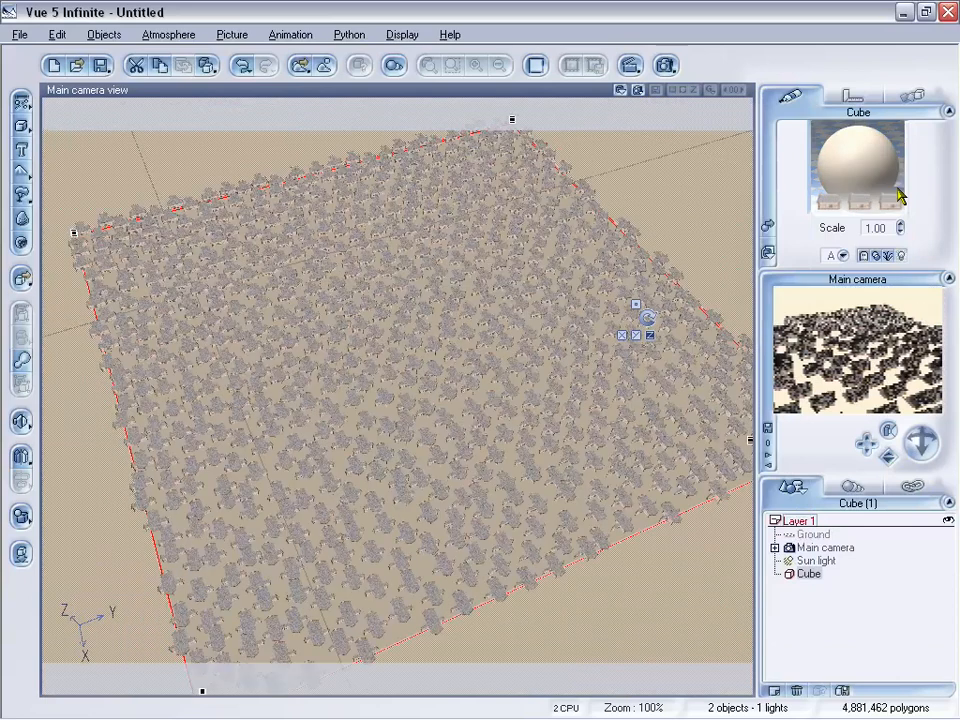
double_click(898, 189)
click(518, 403)
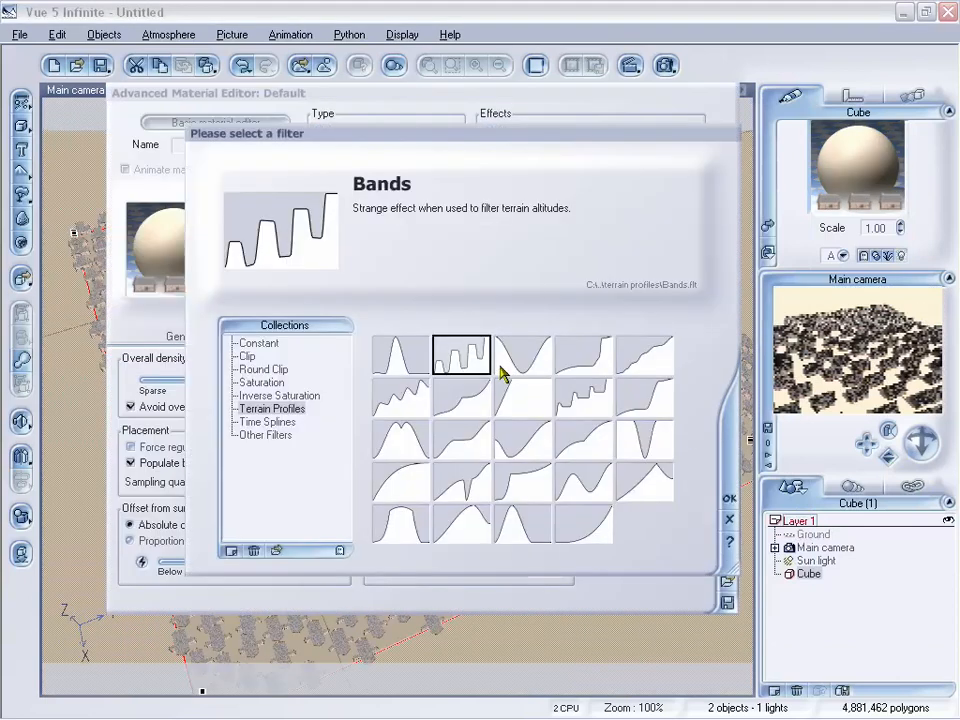
click(246, 356)
click(263, 369)
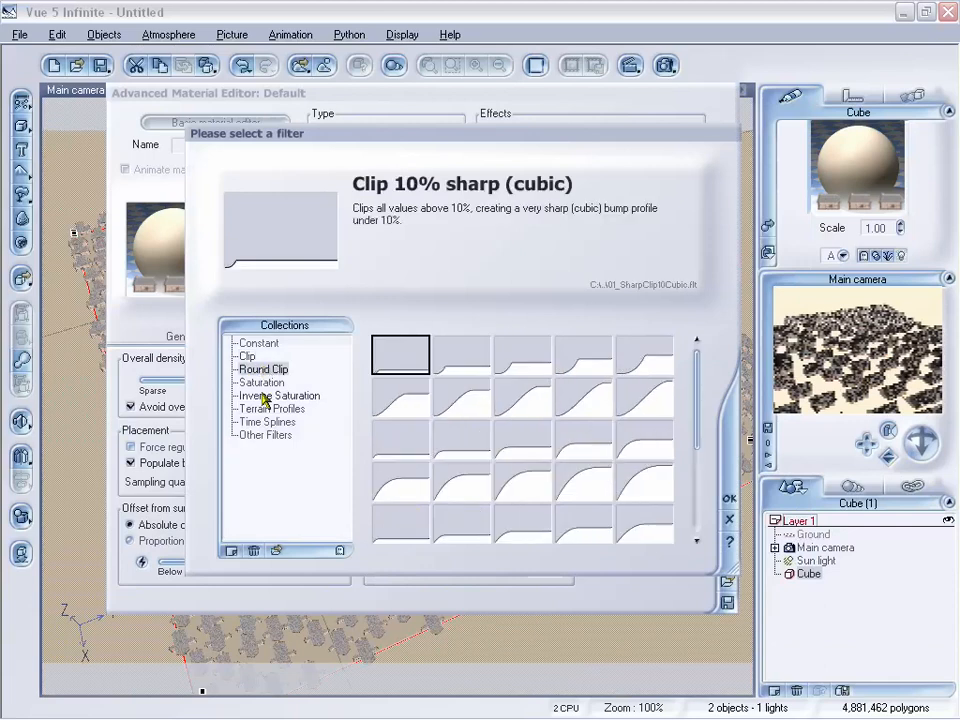
click(265, 397)
click(261, 383)
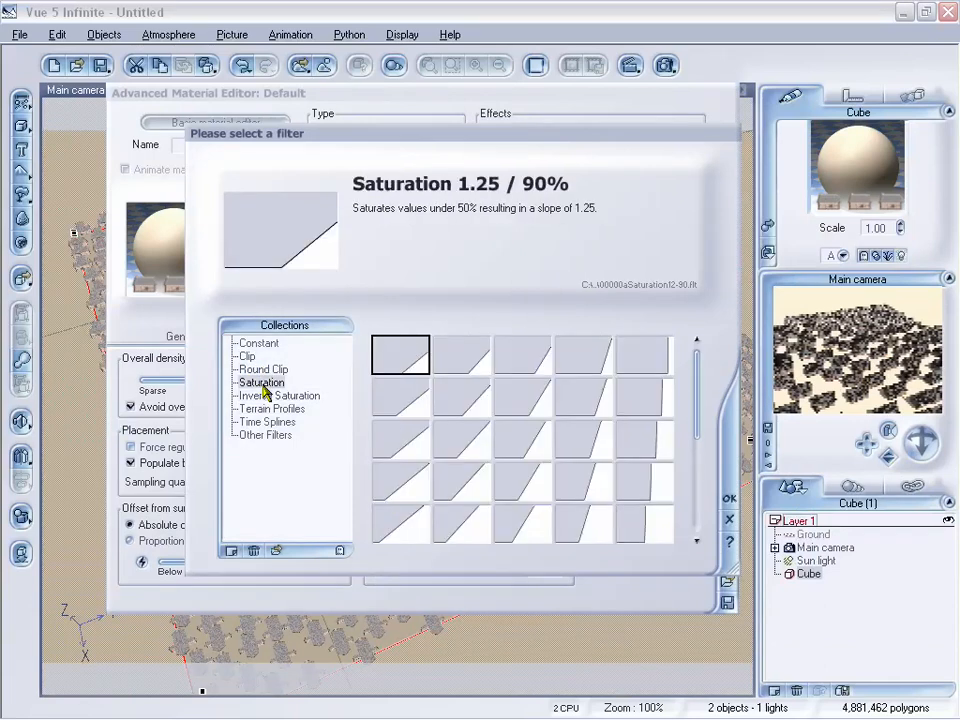
click(411, 537)
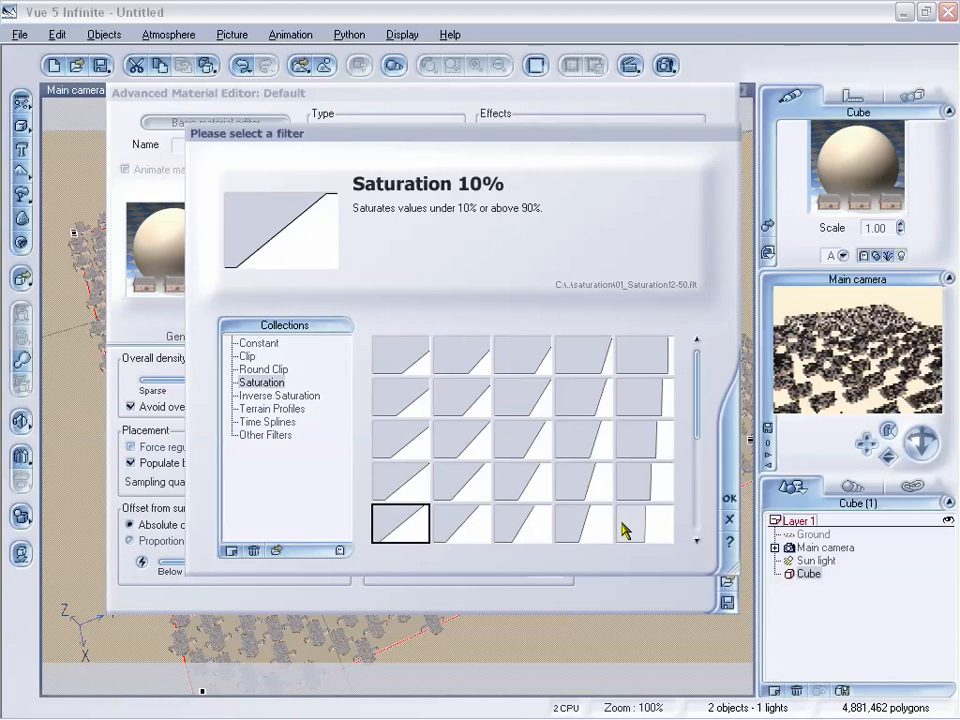
click(729, 498)
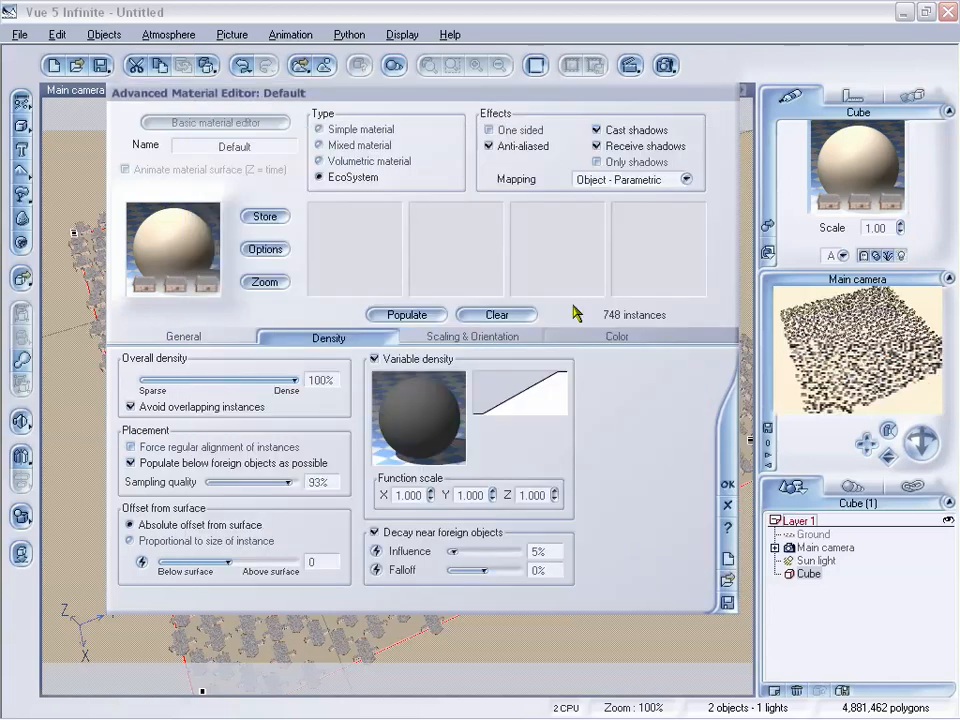
Step: Assign the Sharp radial stripes function from the Layers collection to the variable density and repopulate the cube with houses
click(425, 422)
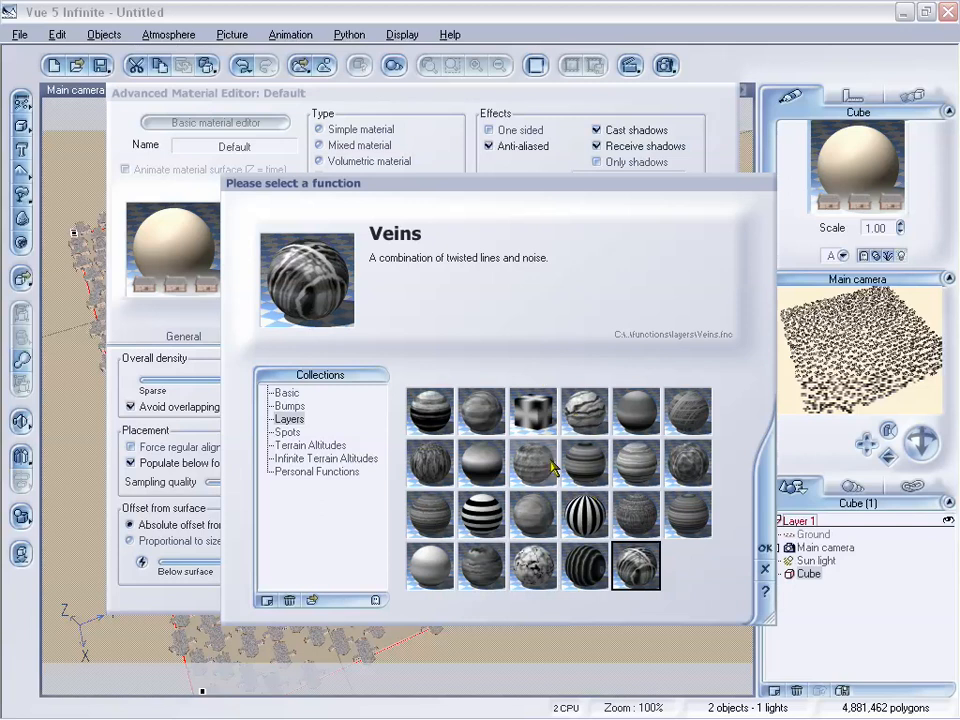
click(582, 512)
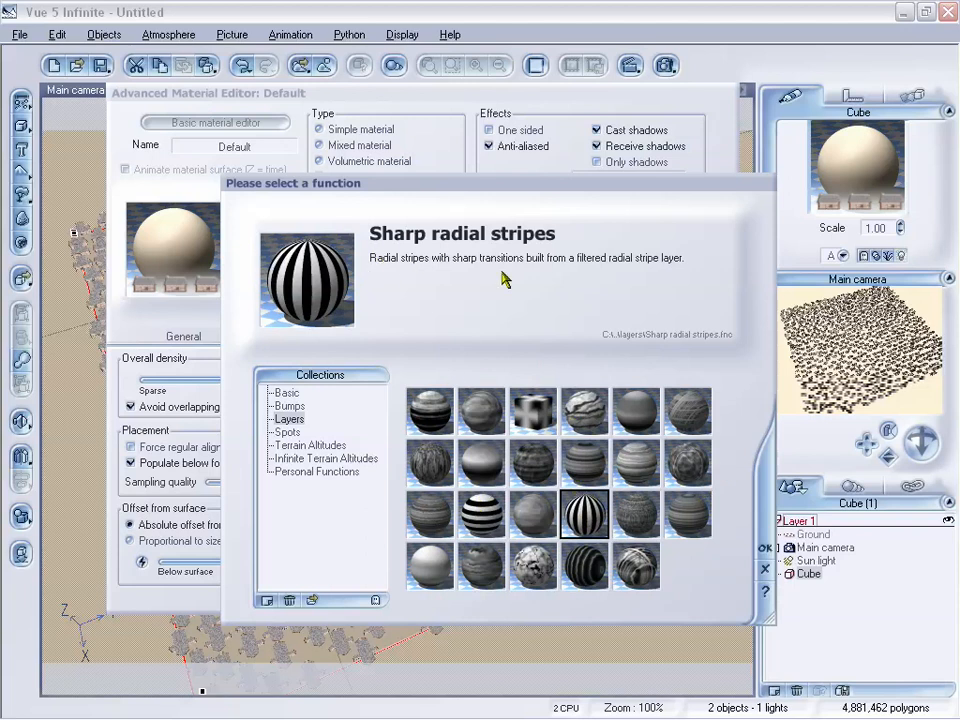
click(765, 548)
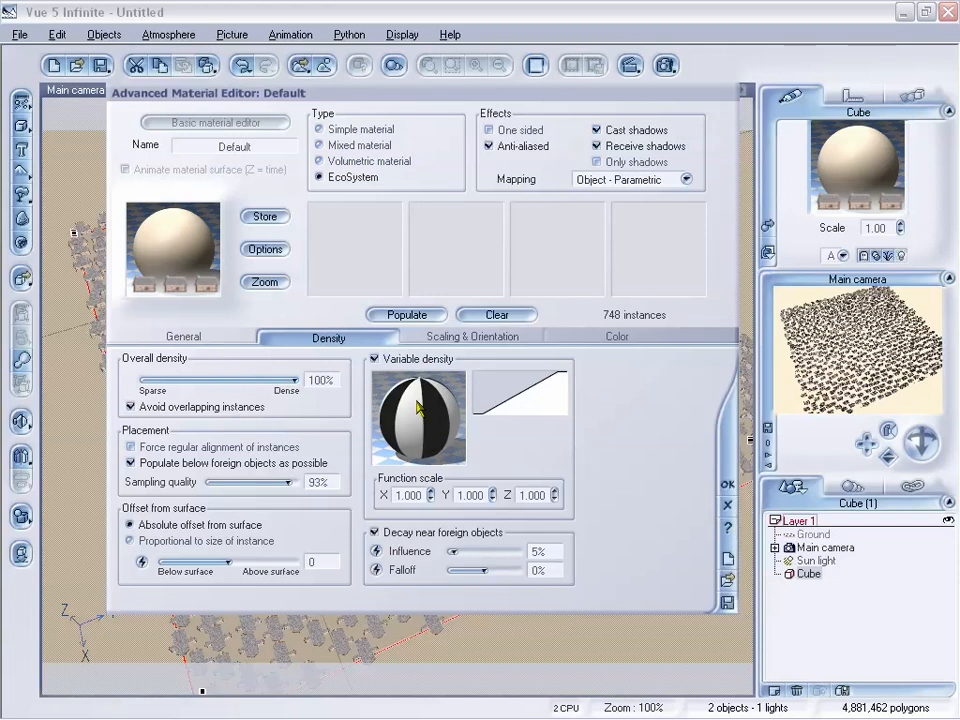
click(422, 316)
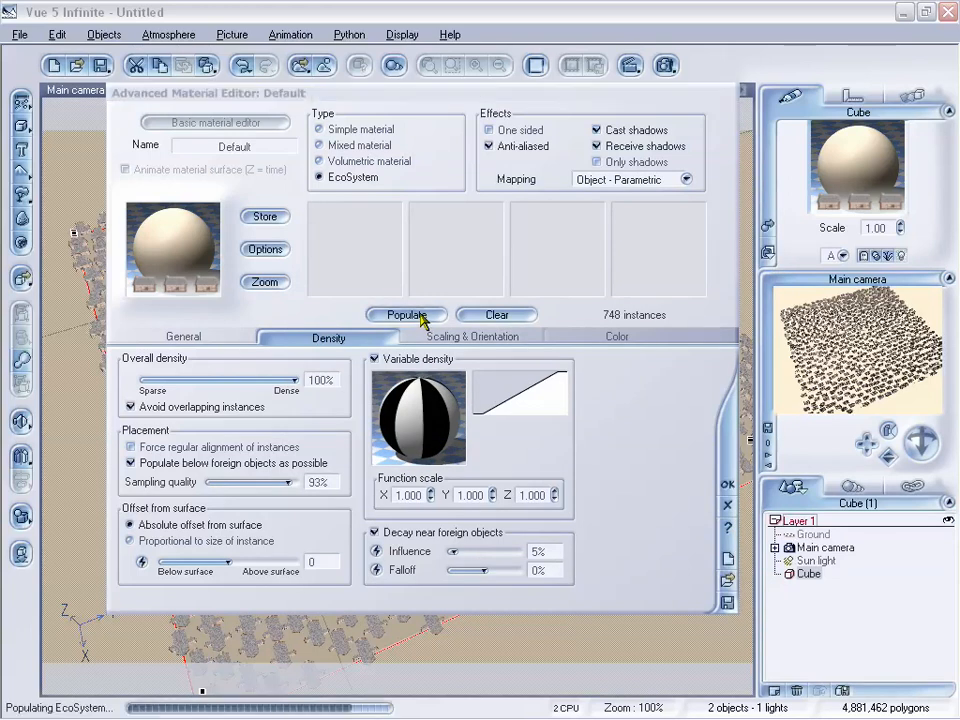
click(727, 484)
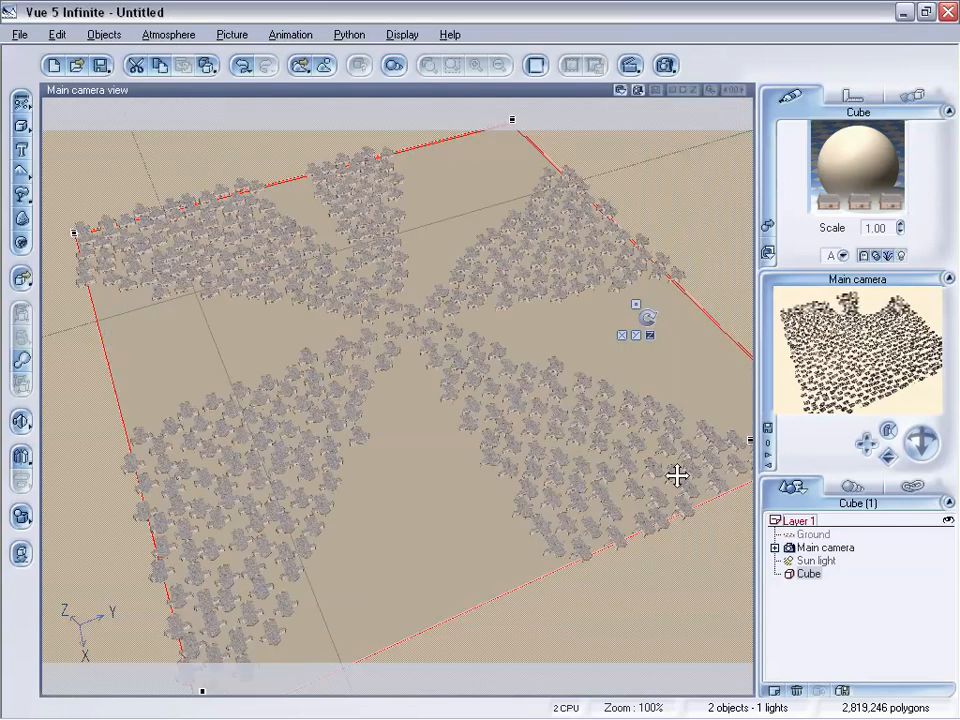
Step: Replace the variable density function with Veins from the Layers collection and repopulate the cube's surface
drag(921, 446, 919, 472)
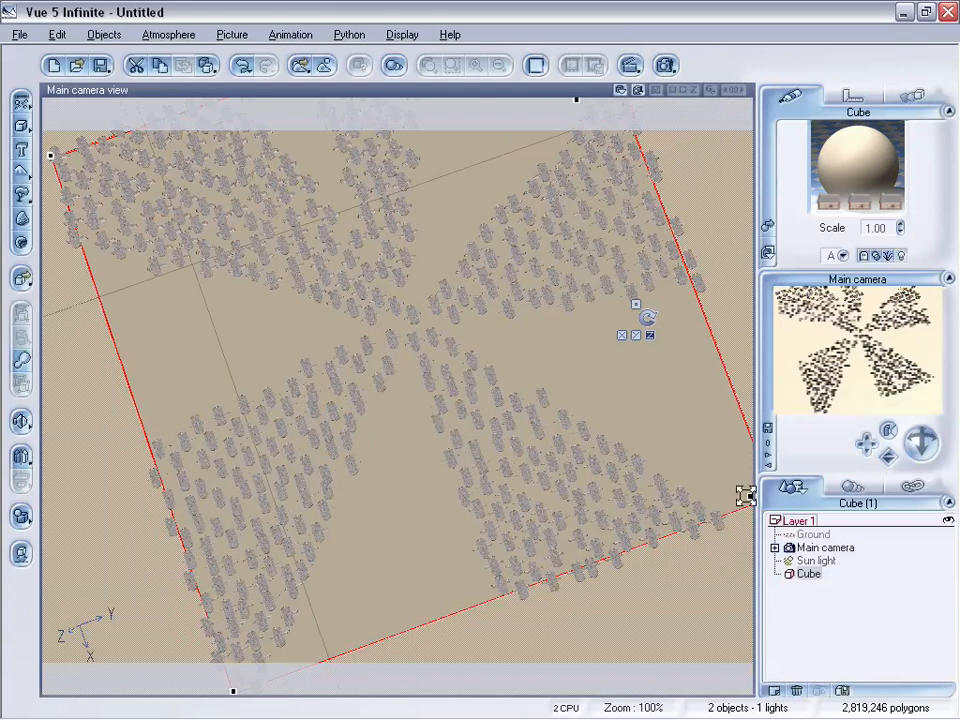
mouse_move(921, 445)
mouse_down()
mouse_move(919, 430)
mouse_move(869, 451)
mouse_move(864, 437)
mouse_move(888, 449)
mouse_up()
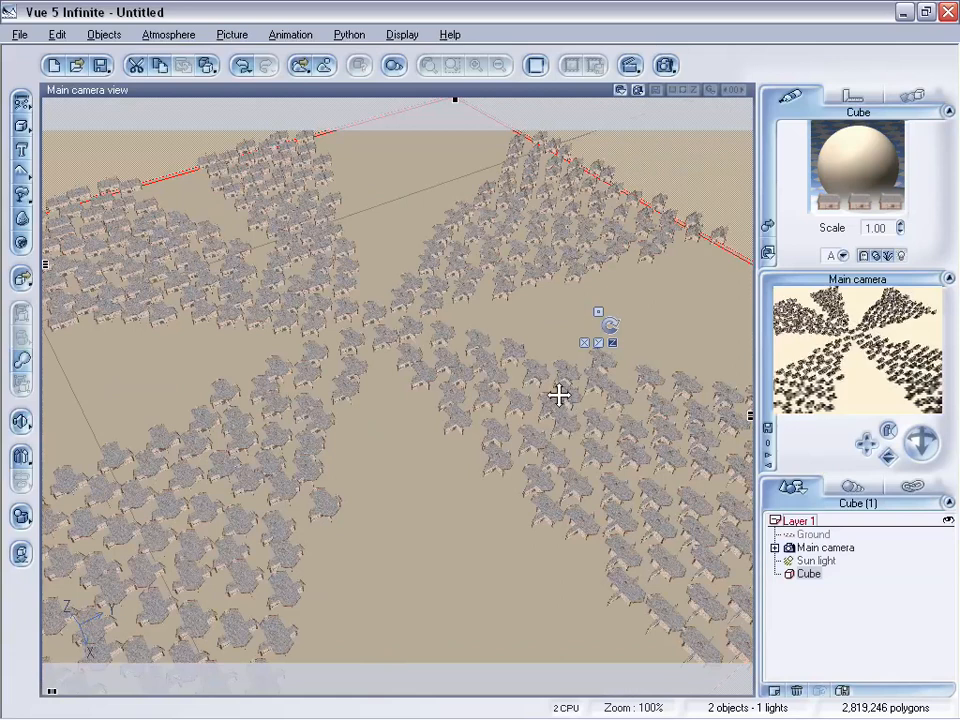
double_click(864, 190)
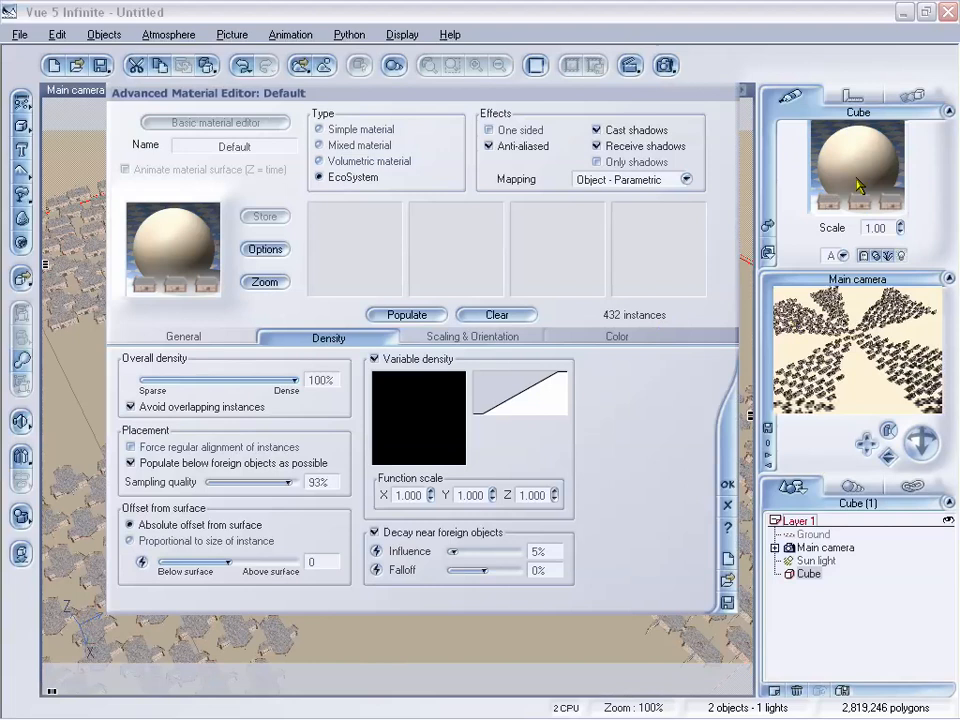
click(455, 410)
click(636, 565)
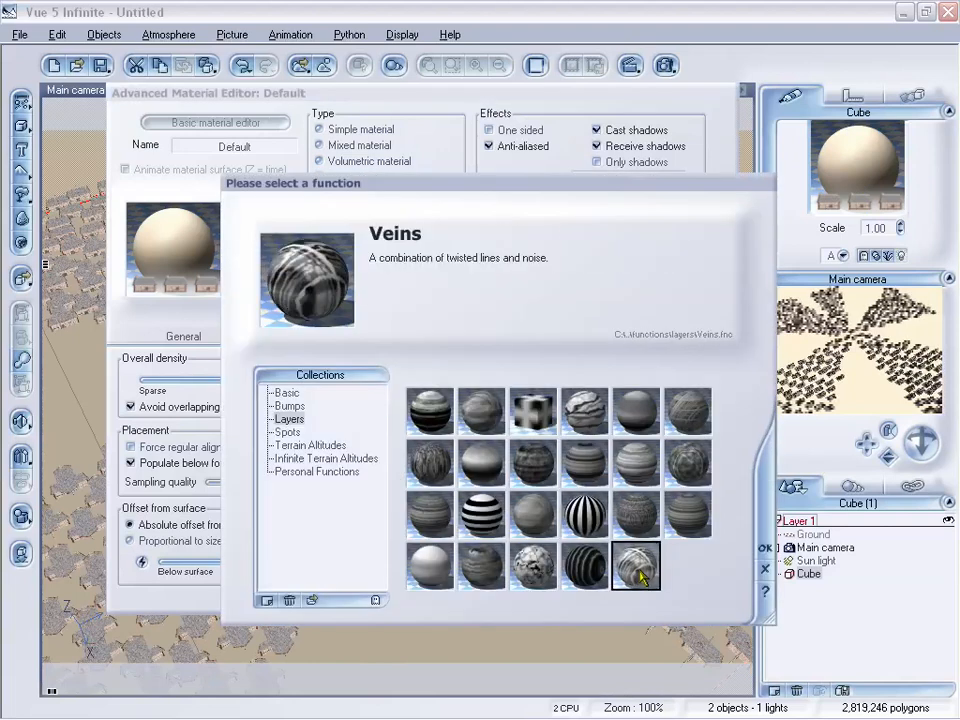
click(766, 549)
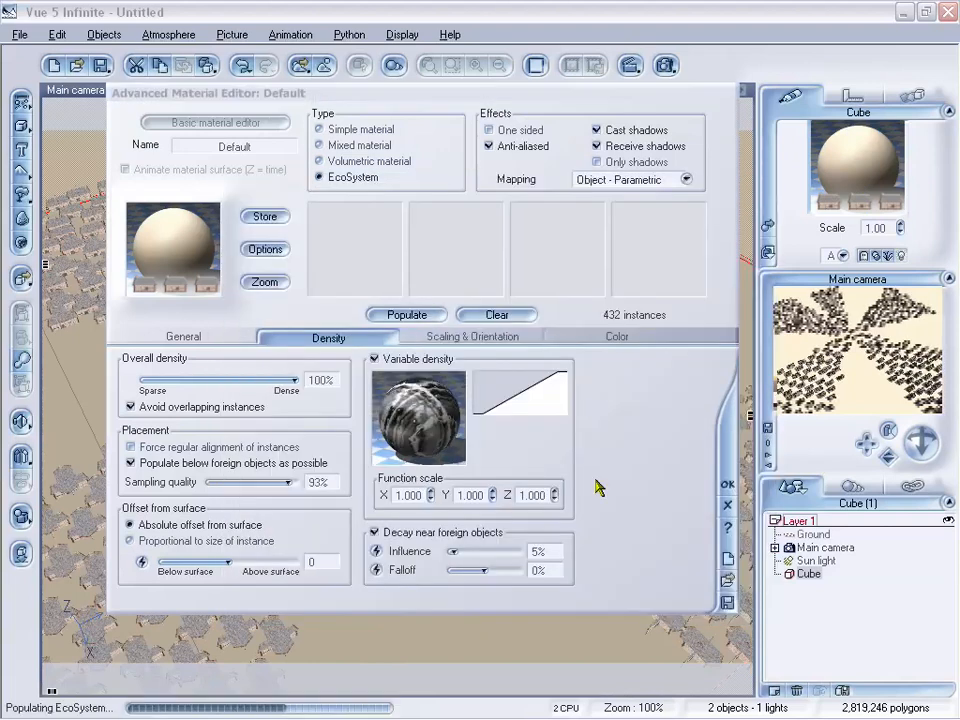
click(727, 484)
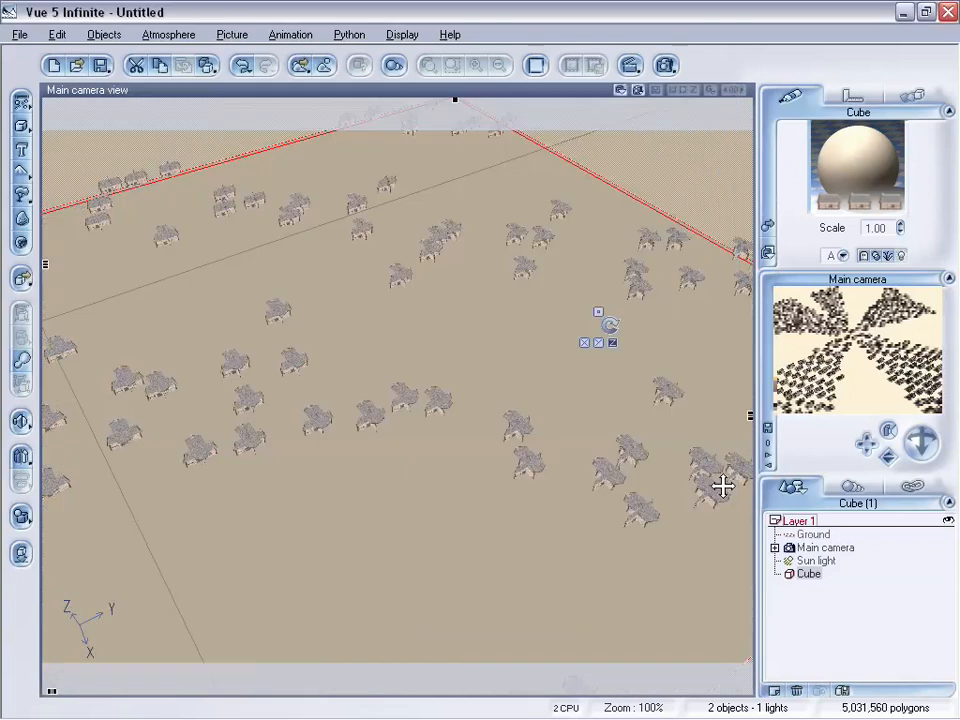
Step: Set the variable density function scale to 0.5 in X, Y and Z and repopulate the cube
drag(918, 441, 801, 426)
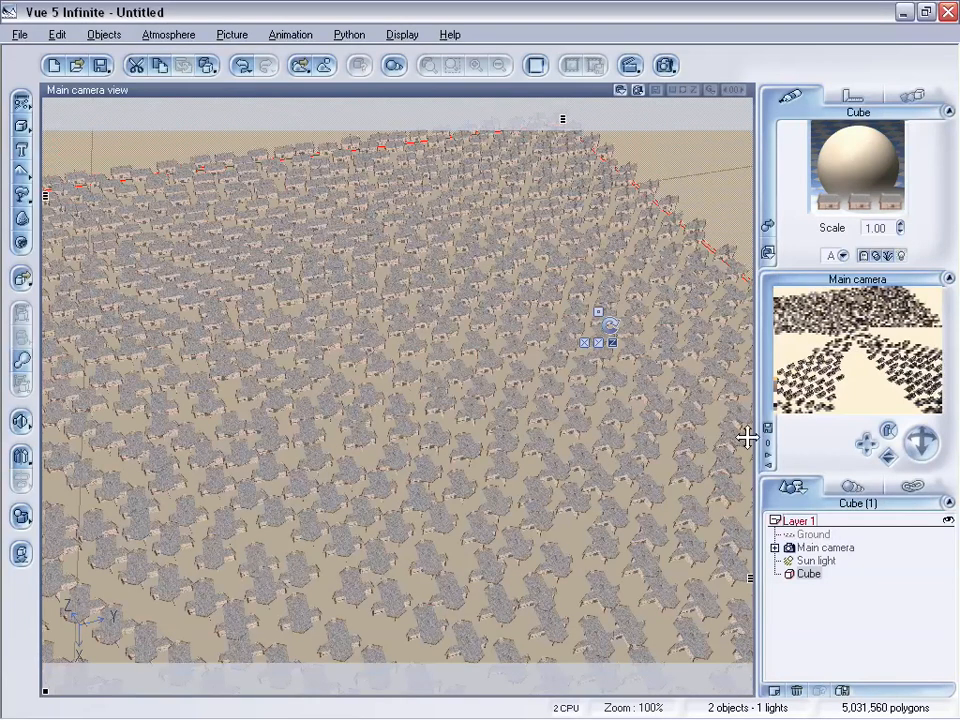
double_click(884, 175)
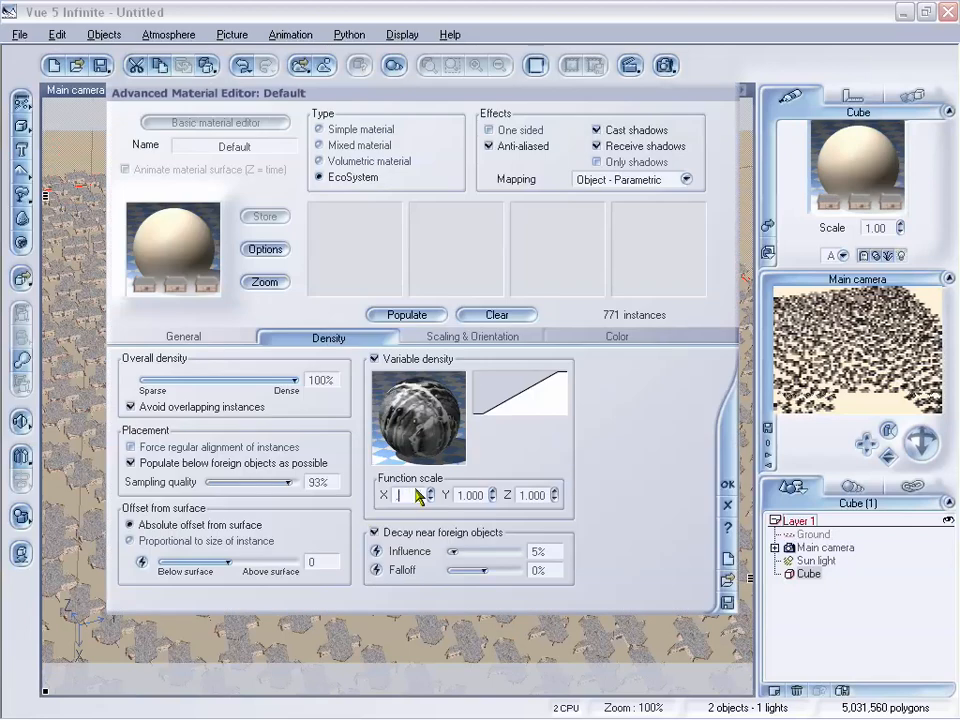
text(.5)
click(470, 495)
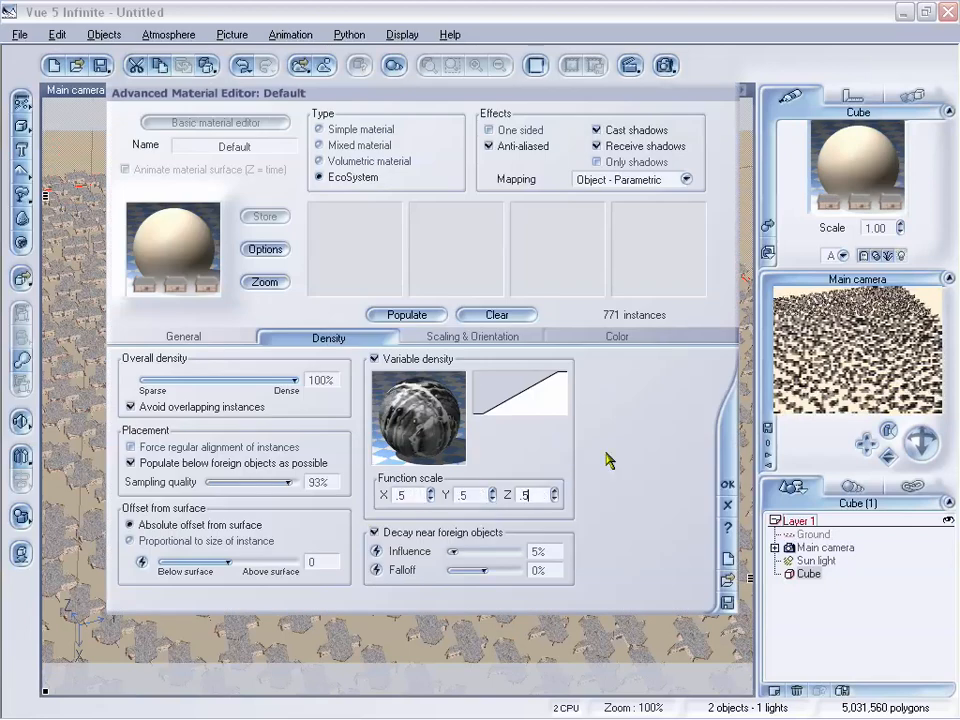
click(420, 318)
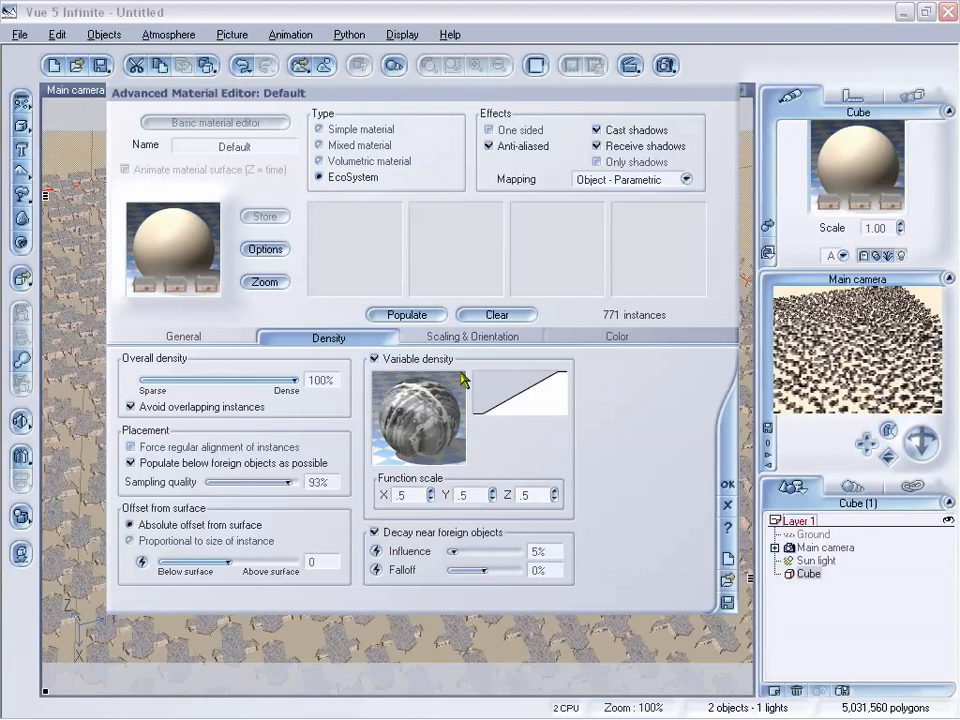
key(Return)
click(444, 178)
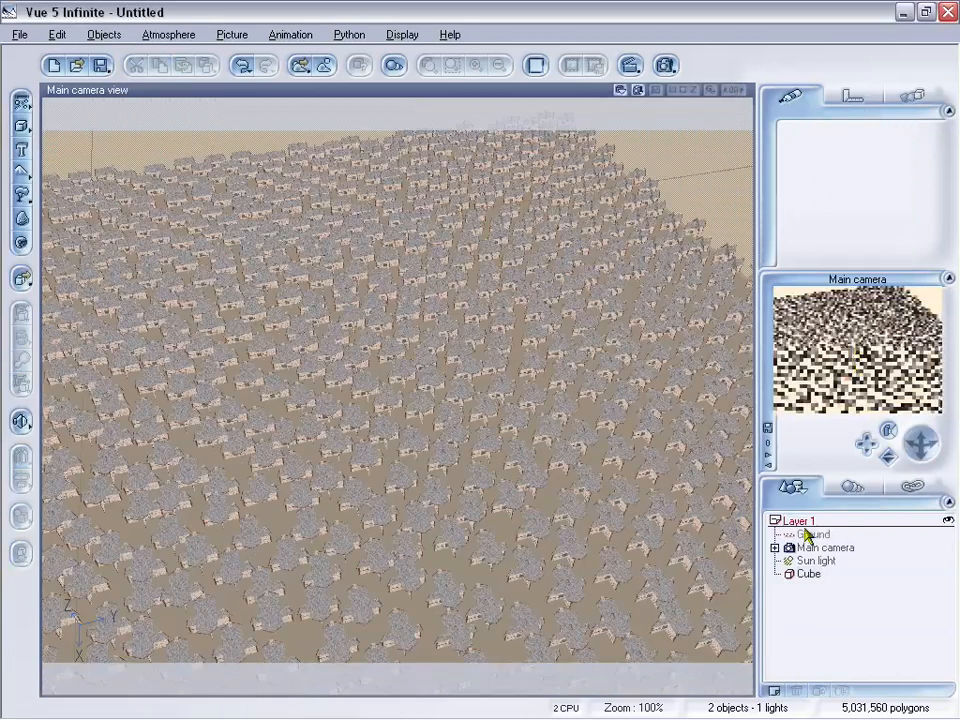
Step: Replace the cube material's variable density function with Blurg from the Terrain Altitudes collection, repopulate the houses and accept the material
click(808, 574)
double_click(867, 184)
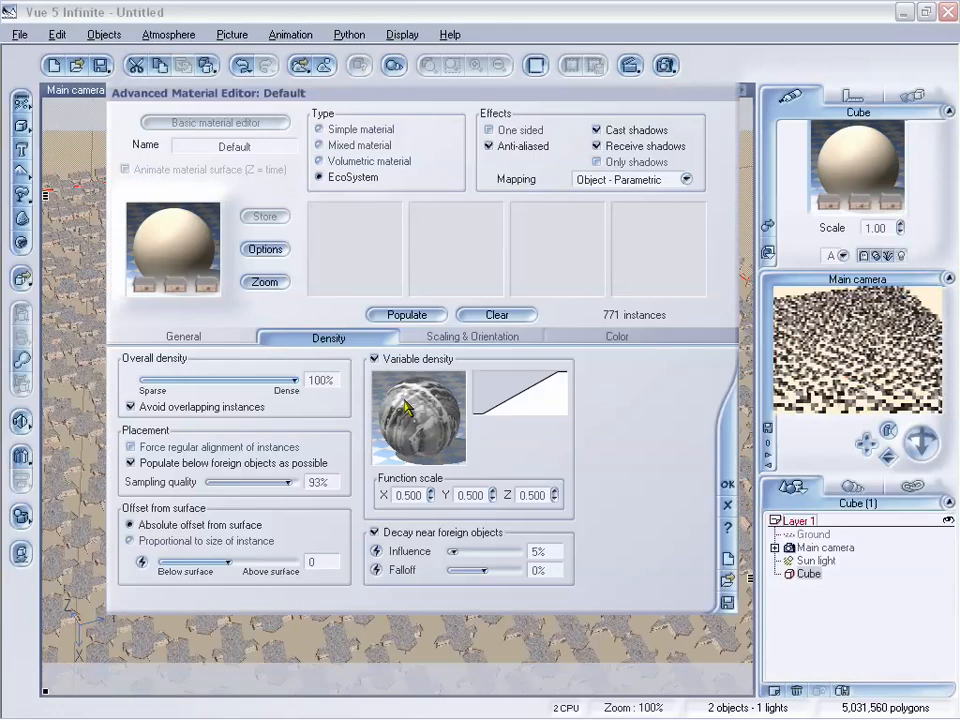
double_click(446, 428)
click(583, 530)
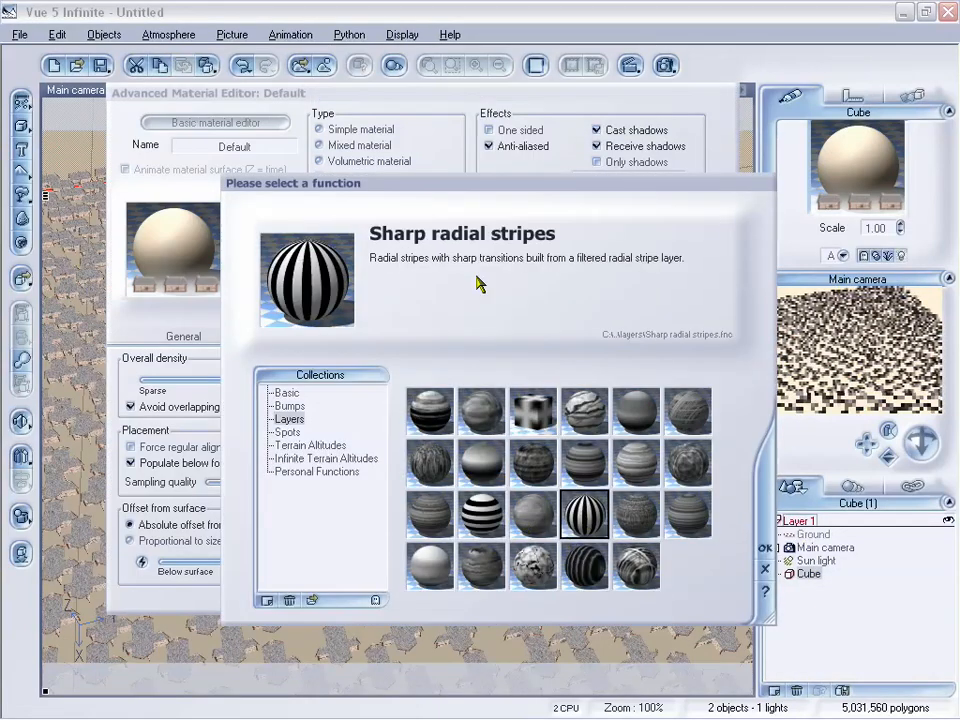
click(287, 432)
click(318, 446)
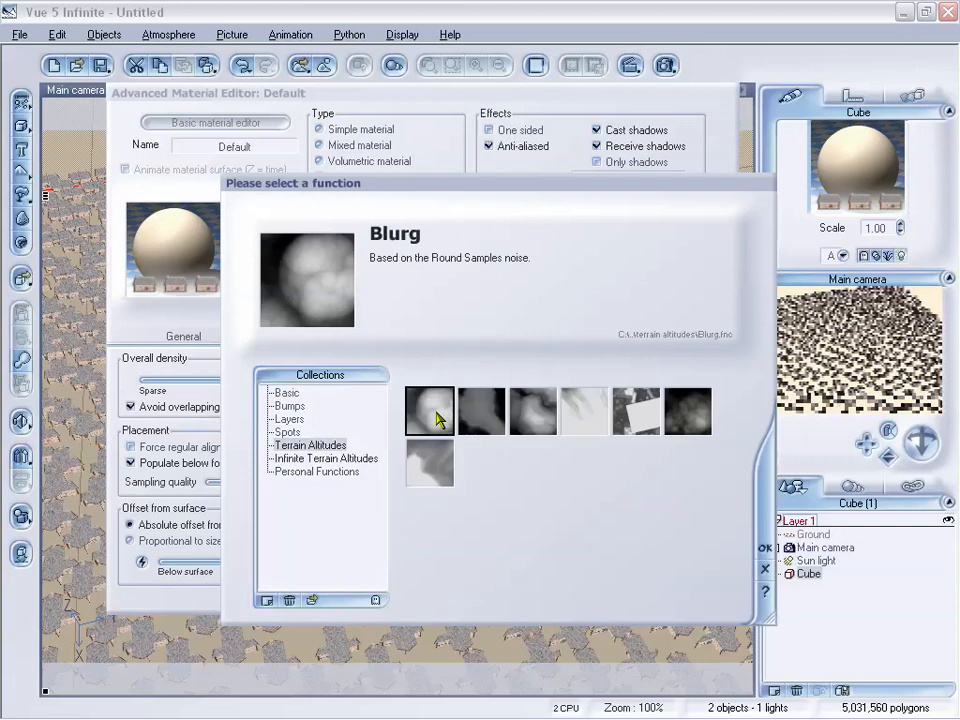
click(767, 549)
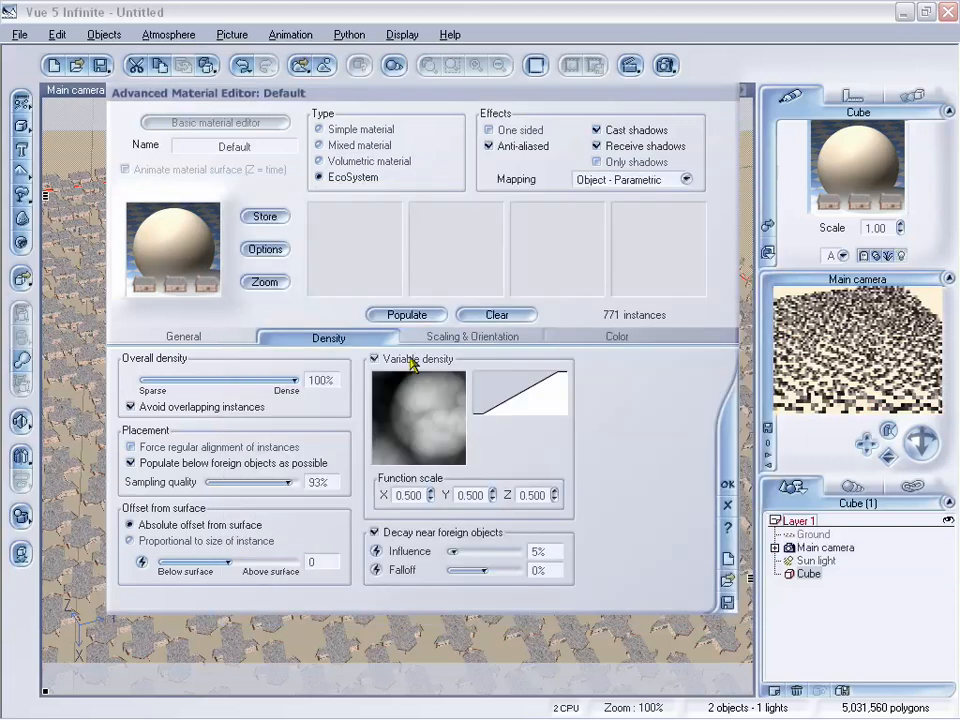
click(409, 315)
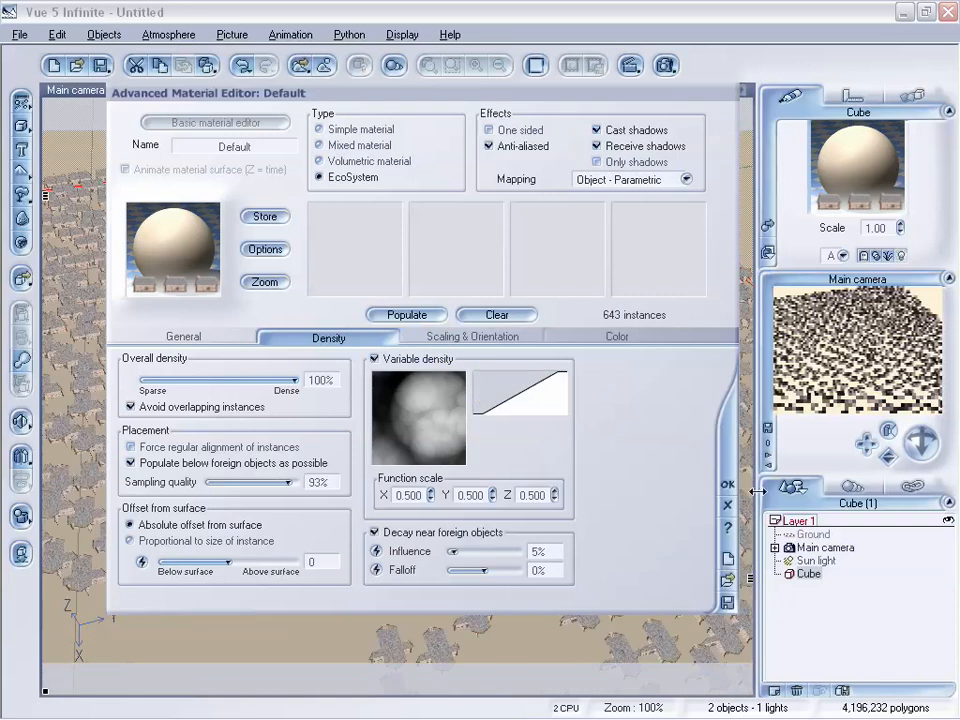
click(726, 484)
Step: Disable variable density in the cube's EcoSystem material and repopulate the surface with houses
drag(887, 456, 888, 458)
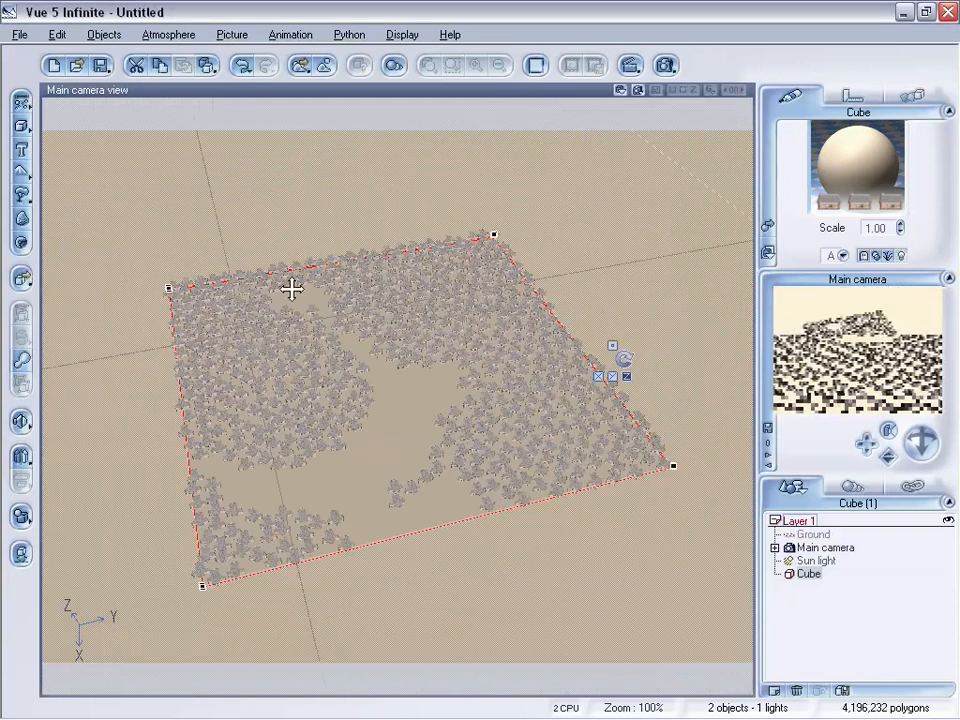
drag(922, 435, 889, 455)
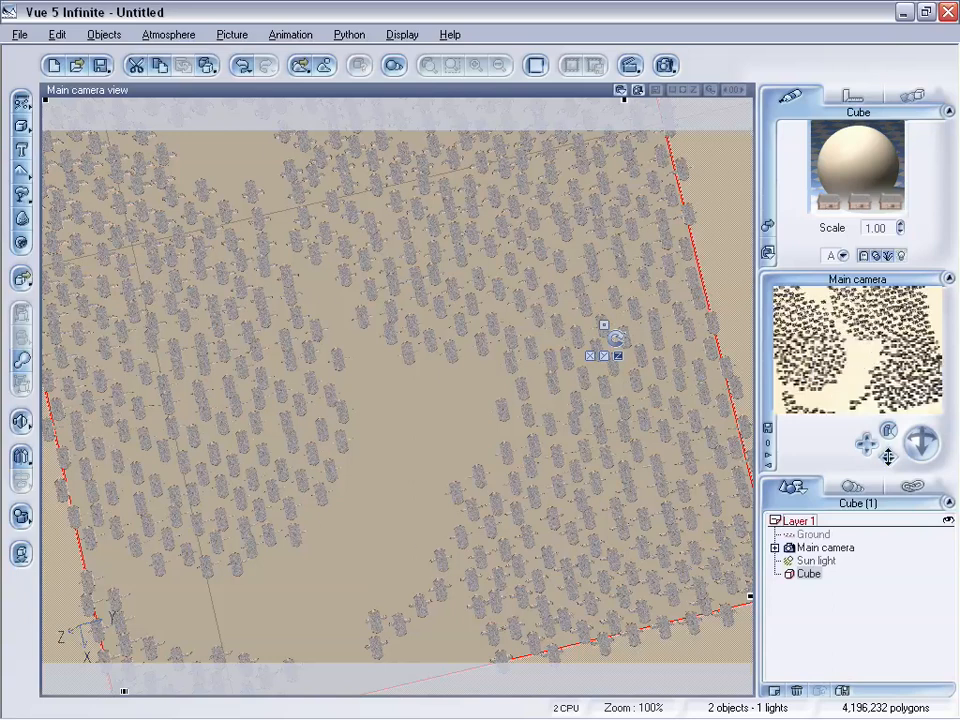
drag(888, 456, 888, 493)
drag(921, 442, 927, 402)
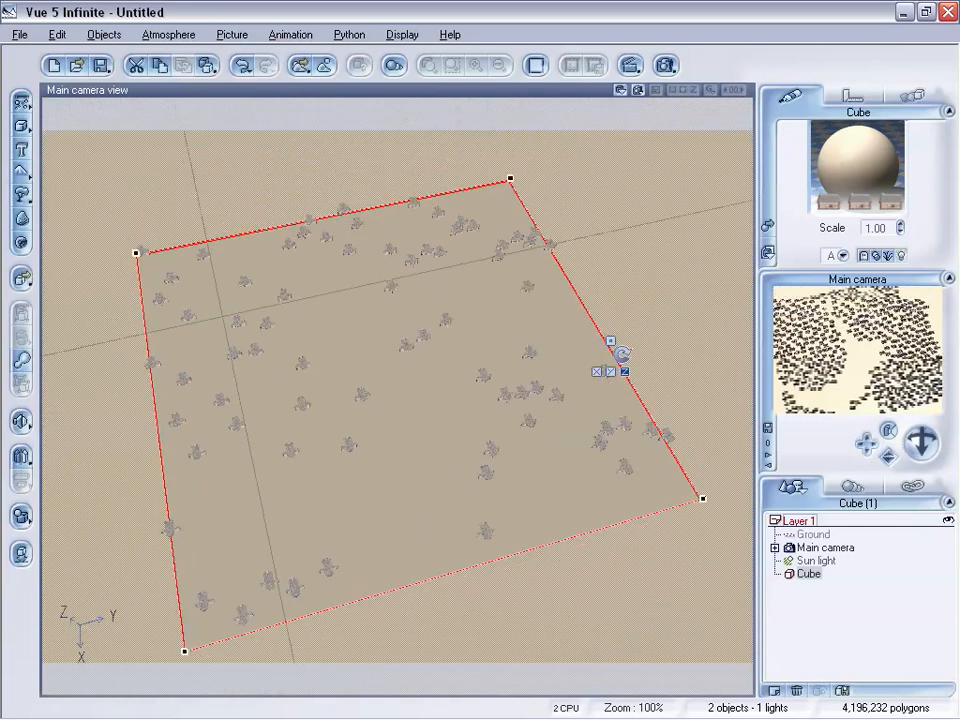
drag(866, 443, 889, 456)
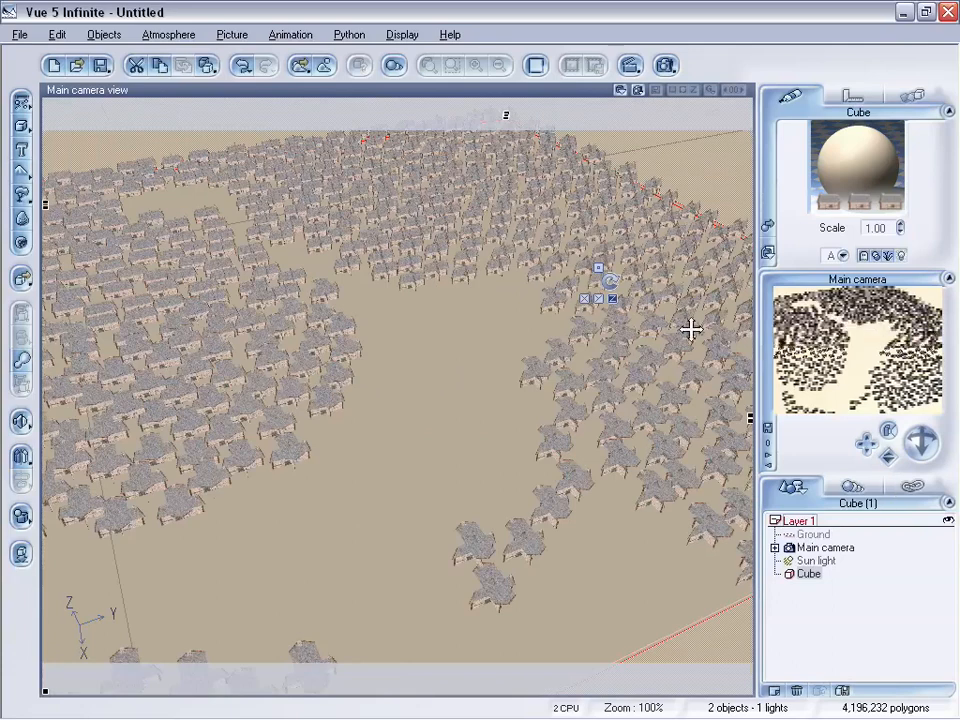
double_click(842, 190)
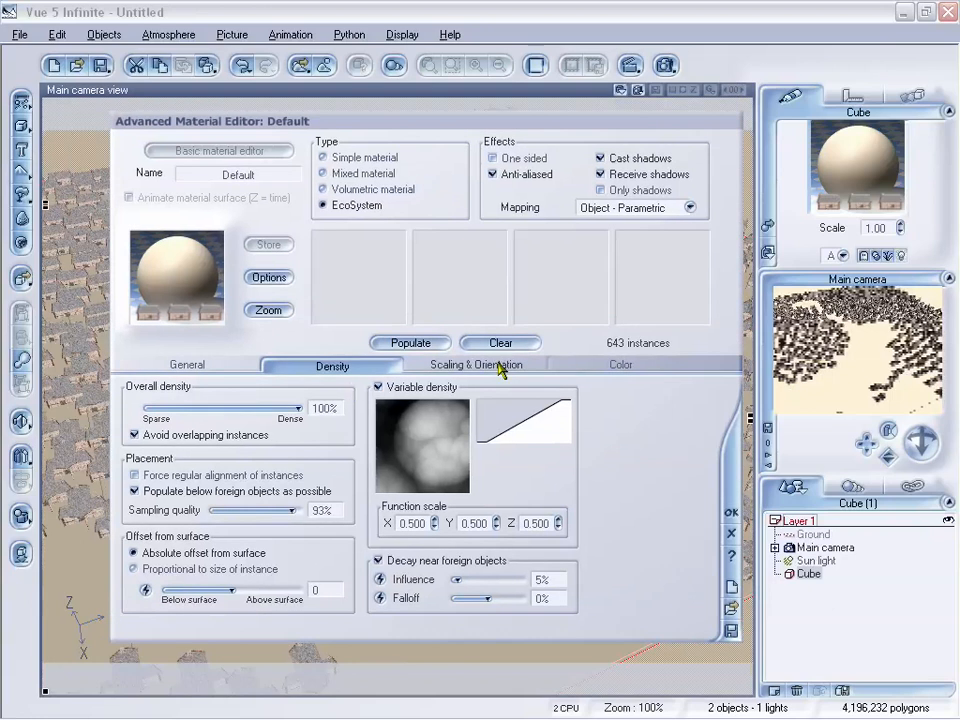
click(379, 388)
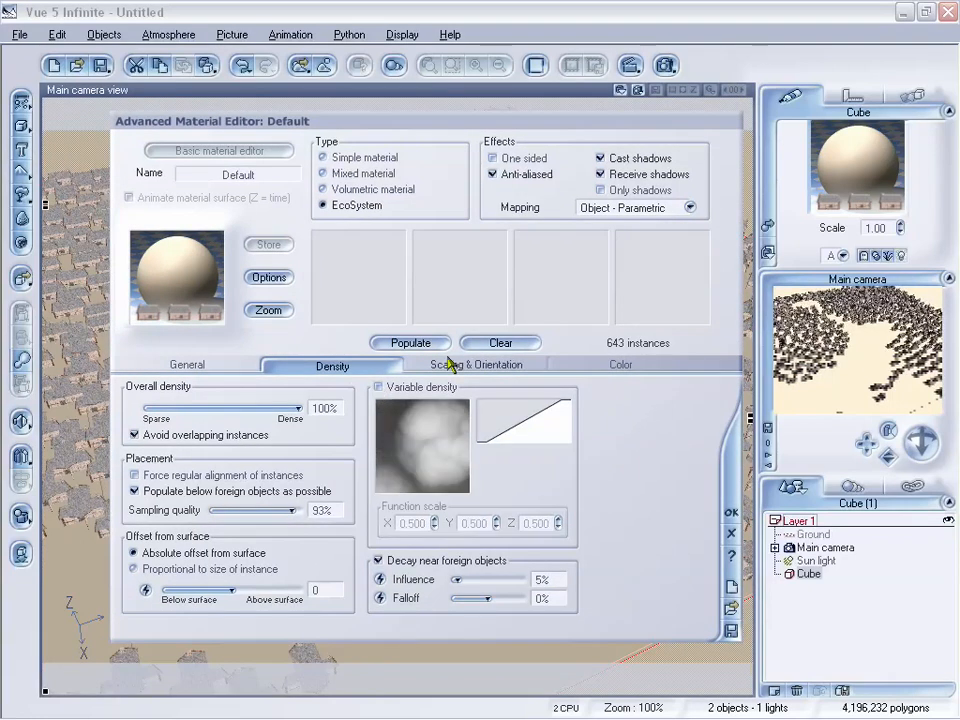
click(408, 342)
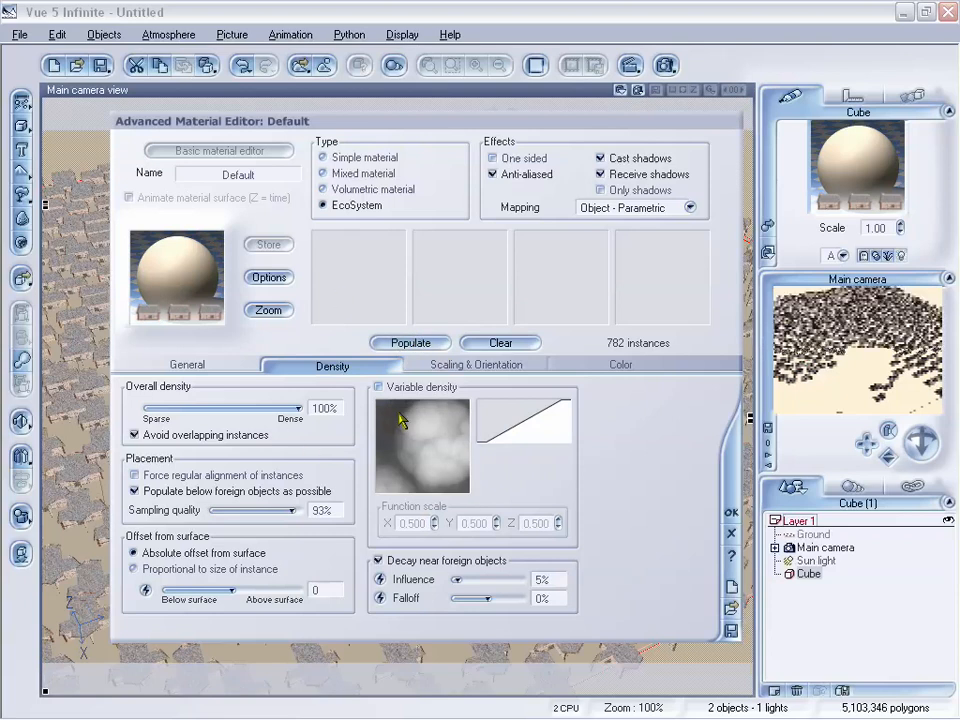
Step: Enable variable scaling with the Veins function from the Layers collection, repopulate the cube and accept the material
click(458, 366)
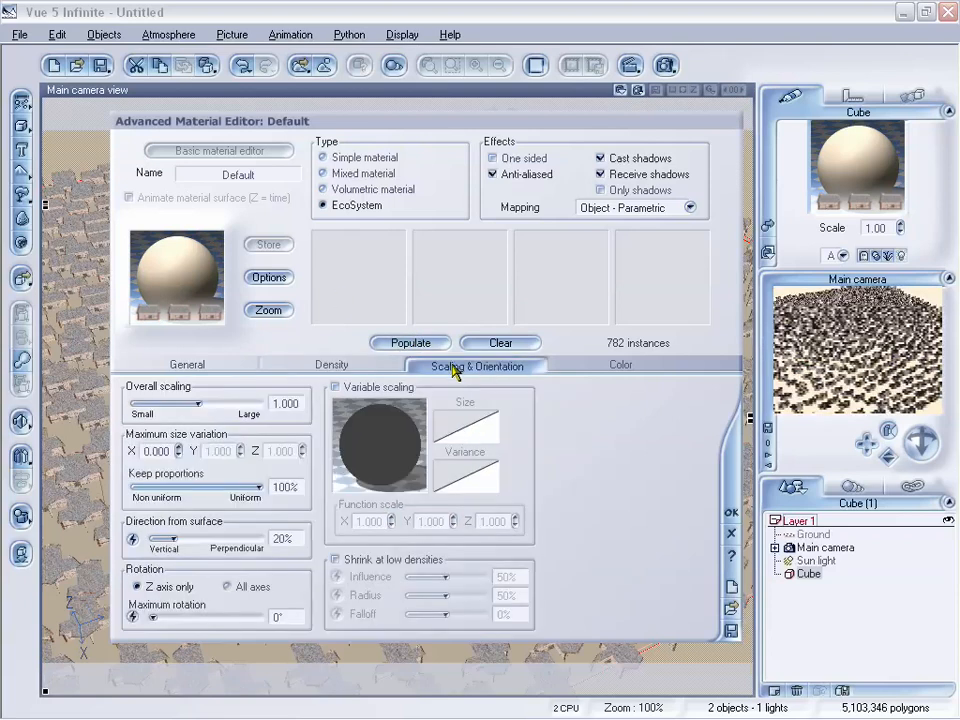
click(334, 388)
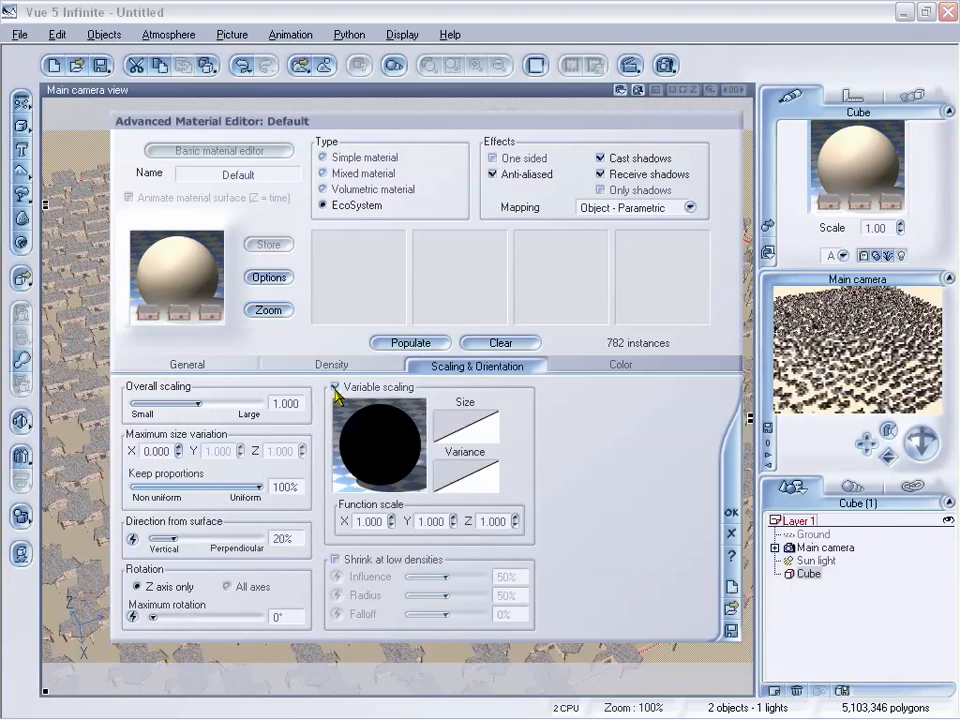
click(392, 396)
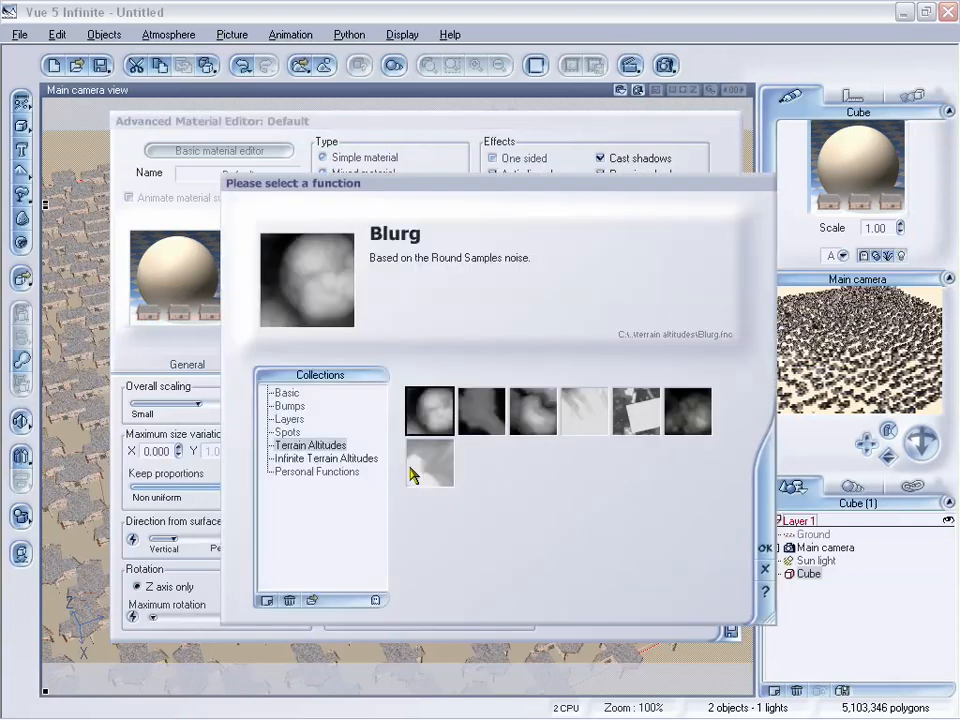
click(291, 419)
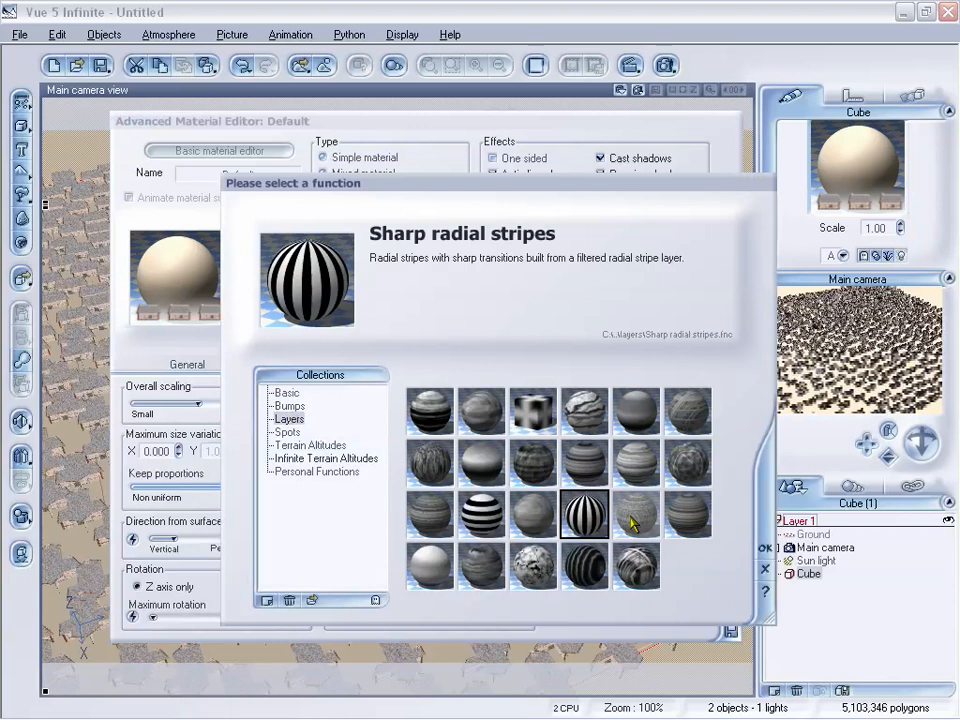
click(636, 565)
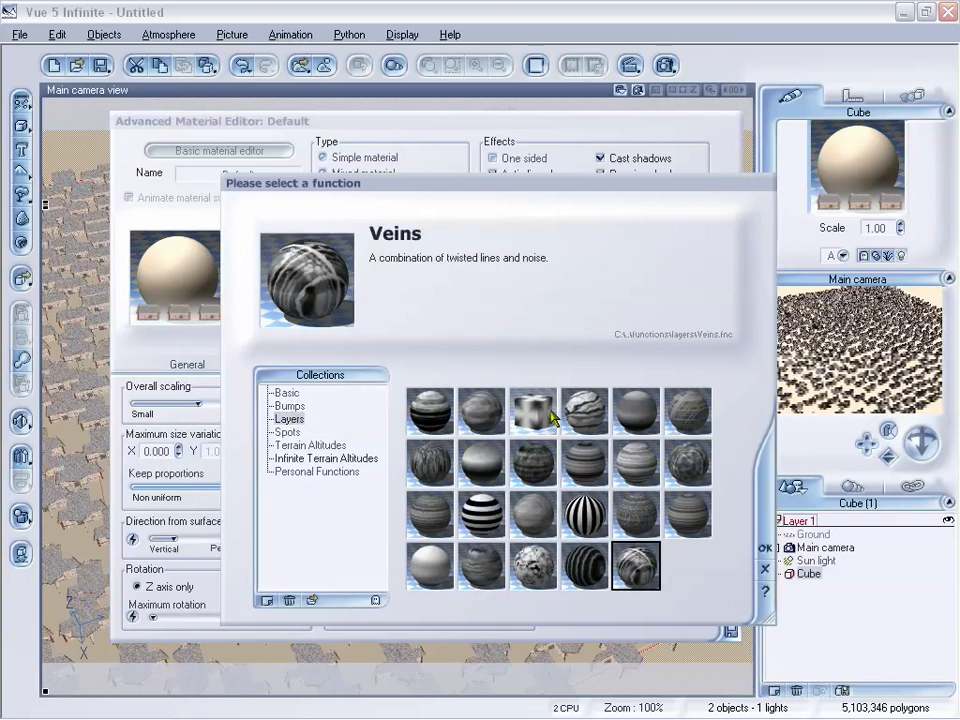
click(768, 551)
click(441, 344)
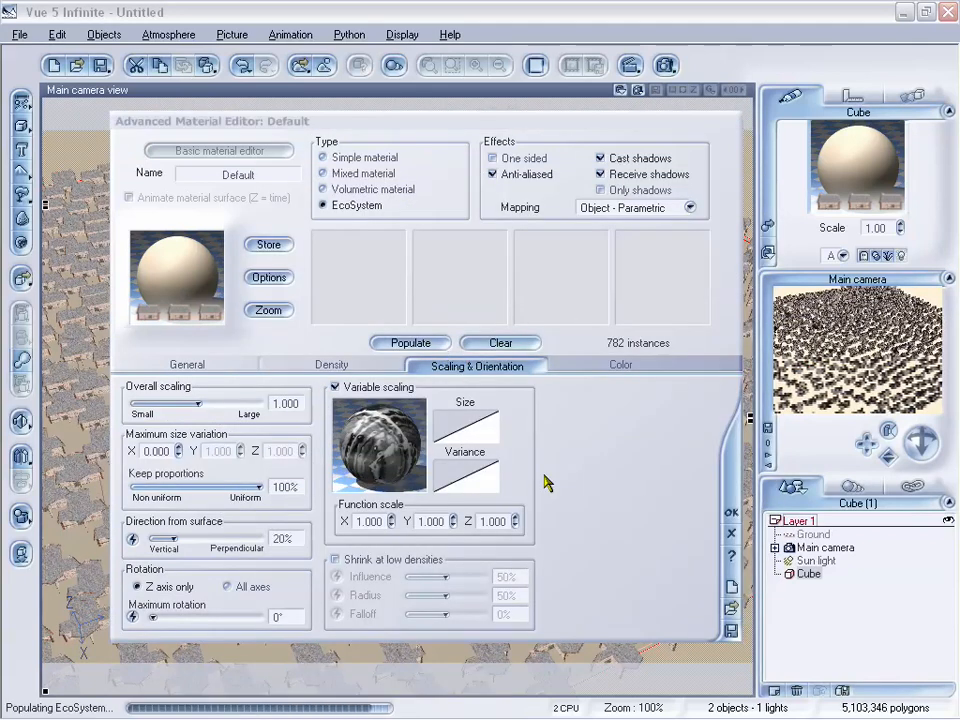
click(733, 512)
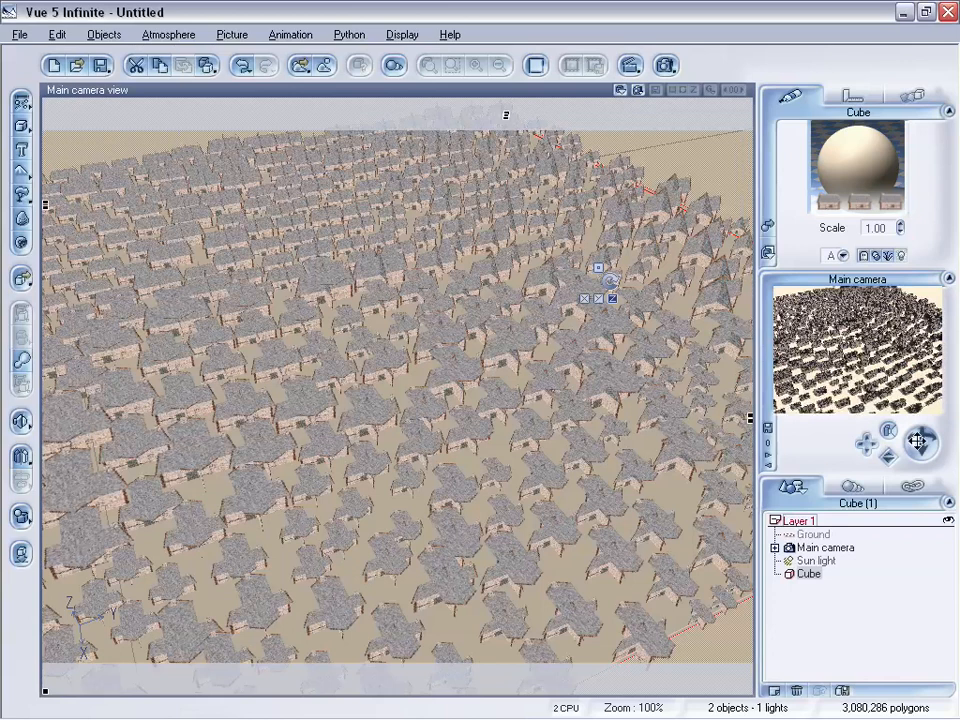
Step: Open the cube's EcoSystem material for editing, showing its scaling and orientation settings
mouse_move(918, 441)
mouse_down()
mouse_move(923, 435)
mouse_move(918, 441)
mouse_up()
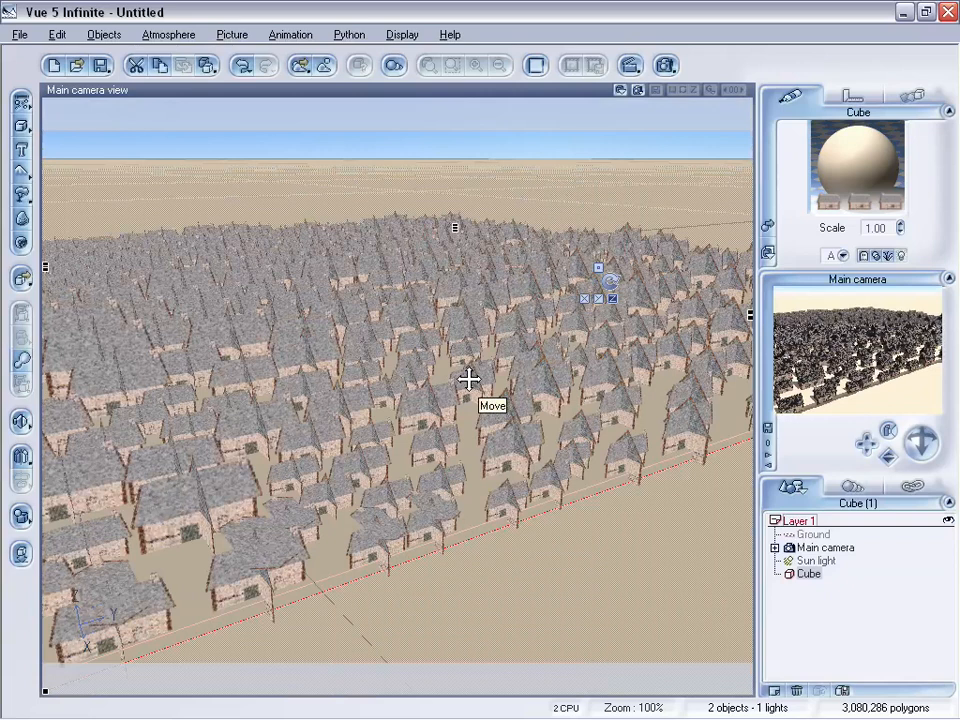
drag(921, 441, 921, 441)
double_click(855, 180)
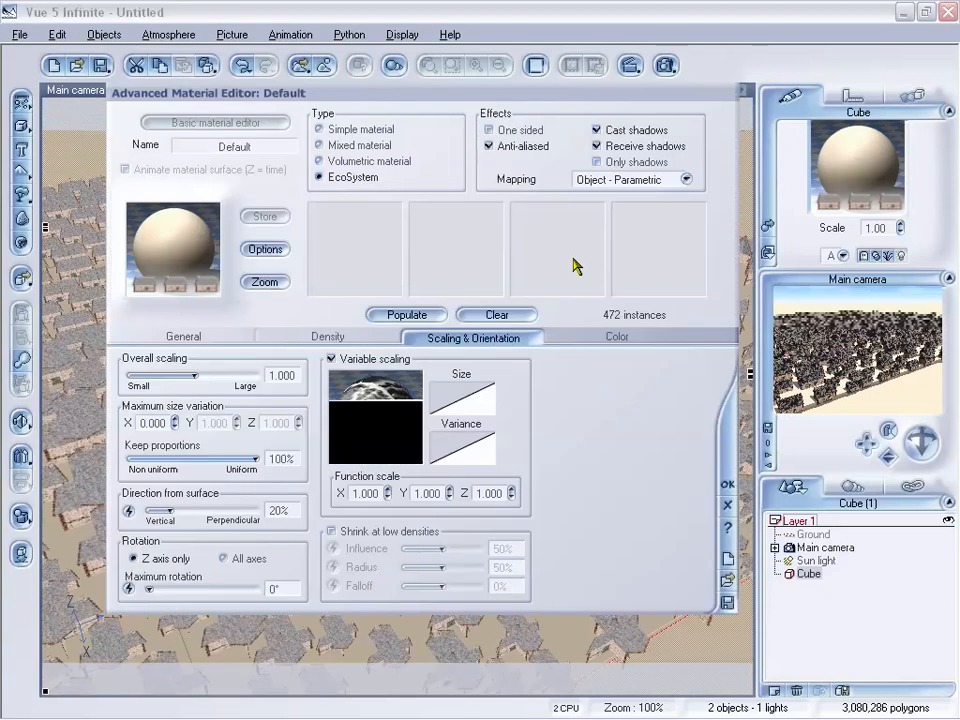